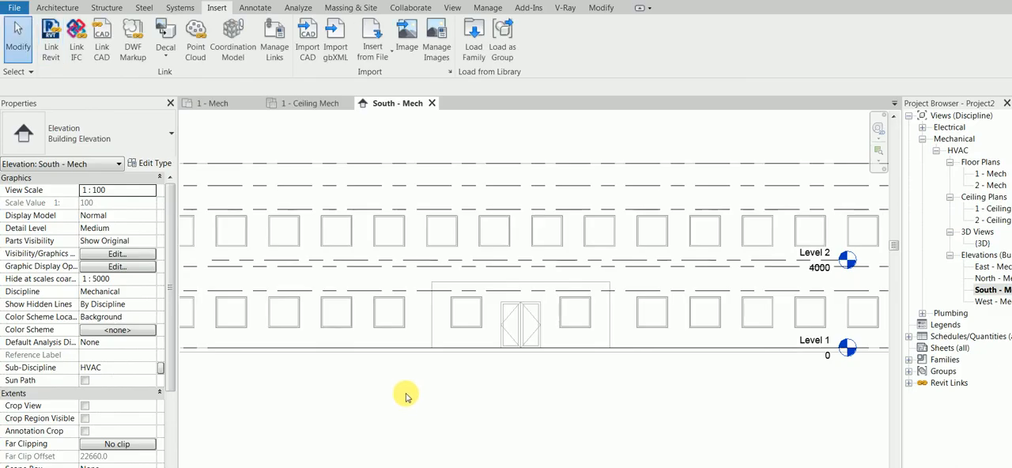
Extend the project's own Level 1 and Level 2 lines so their heads sit beyond the linked model's level heads.
scroll(404, 393, "down", 2)
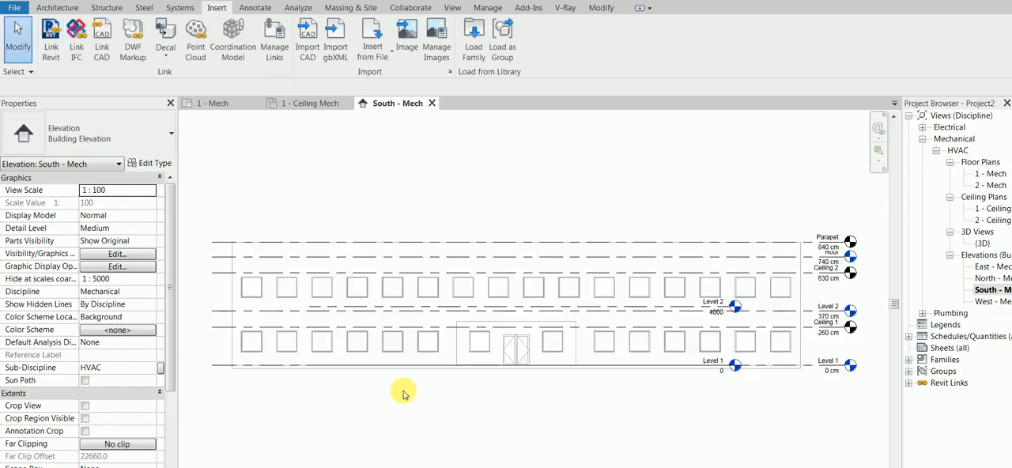
scroll(712, 305, "up", 1)
middle_click_drag(712, 305, 684, 314)
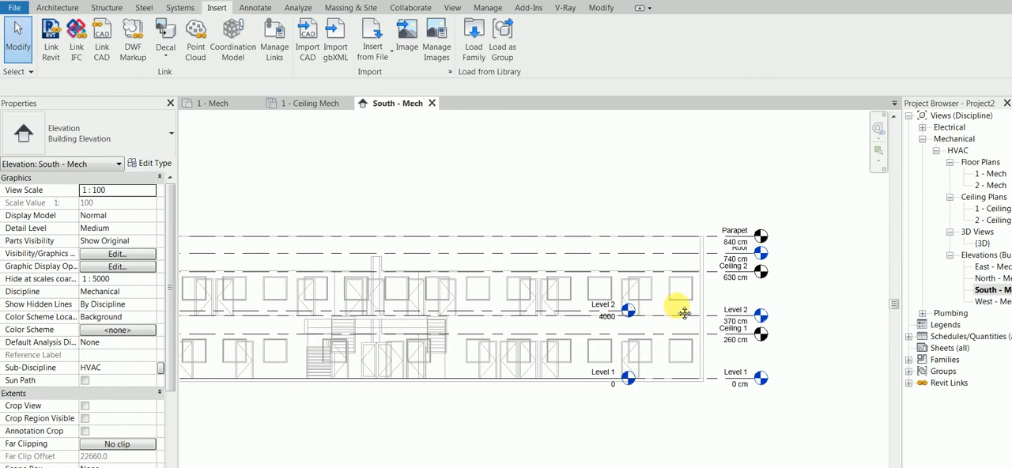
left_click(624, 313)
left_click_drag(624, 313, 845, 310)
left_click(827, 264)
scroll(736, 206, "up", 2)
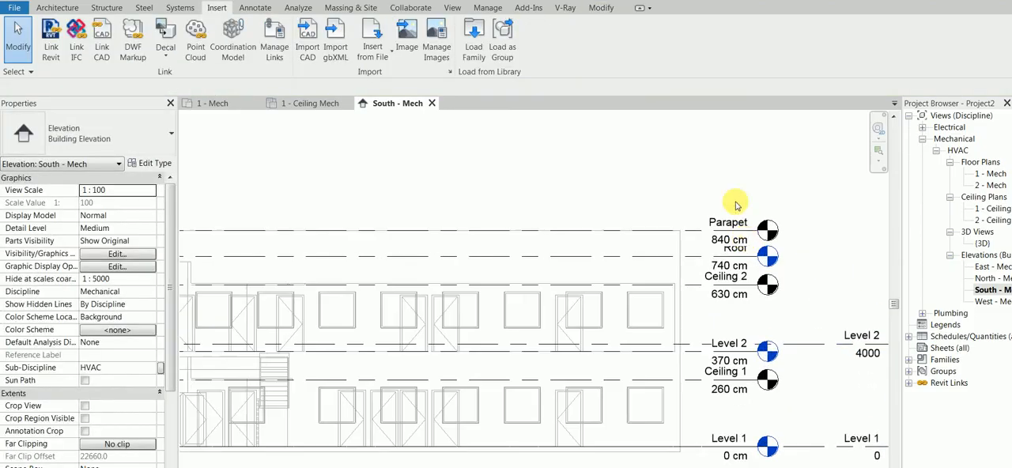
middle_click_drag(735, 207, 642, 162)
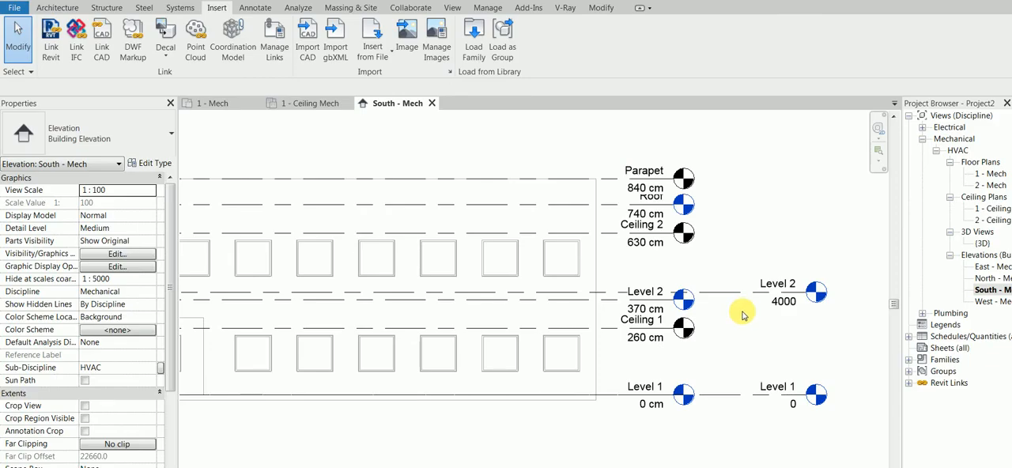
Set the project's length units to centimeters with the cm unit symbol.
key("u")
key("n")
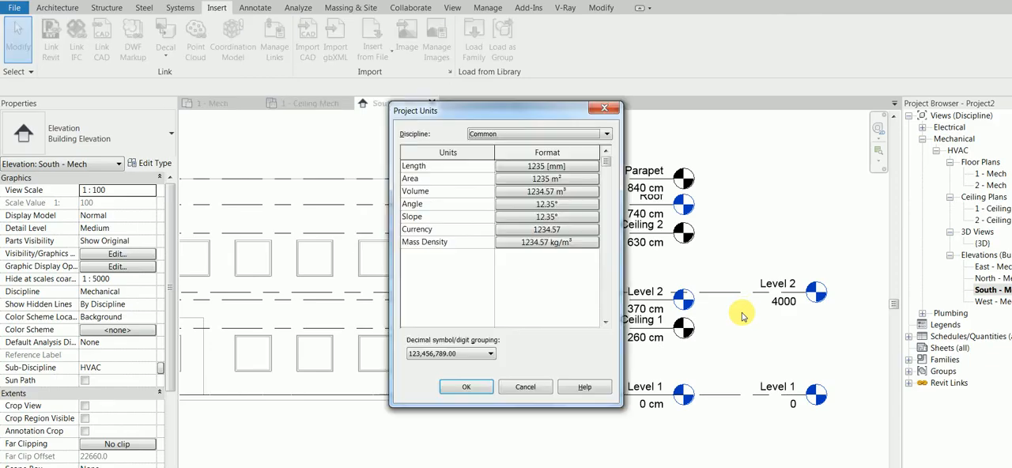
left_click(557, 164)
left_click(532, 187)
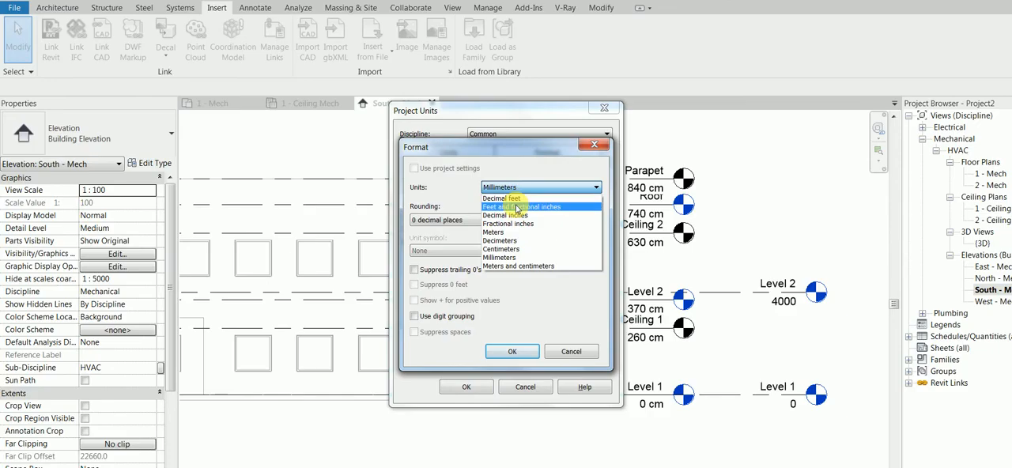
left_click(504, 250)
left_click(452, 251)
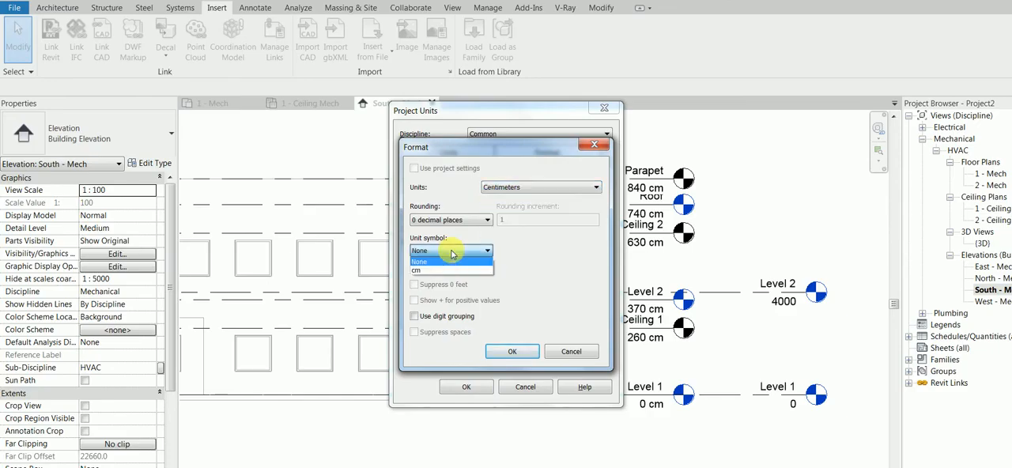
left_click(441, 269)
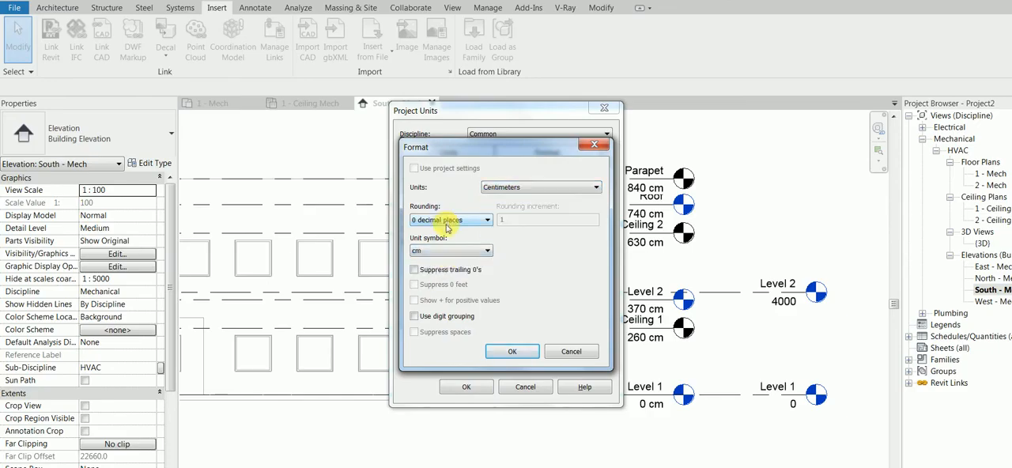
left_click(512, 351)
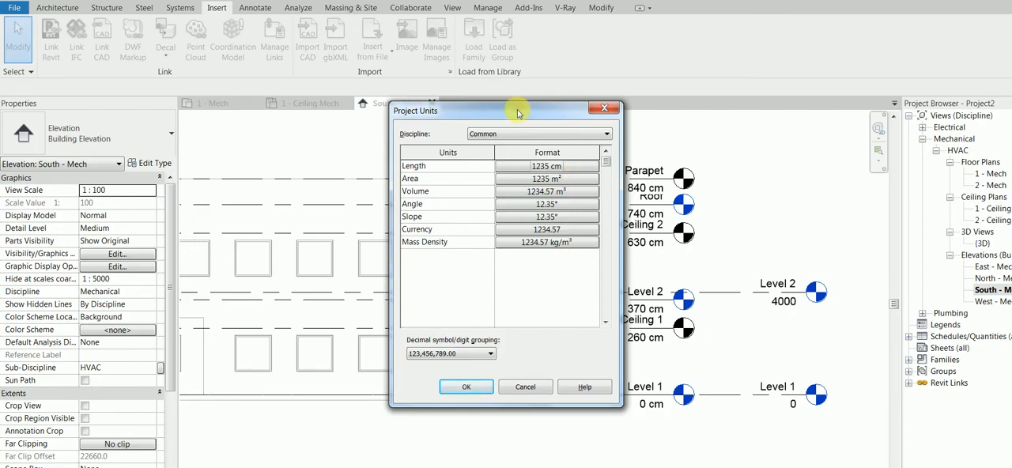
left_click(465, 388)
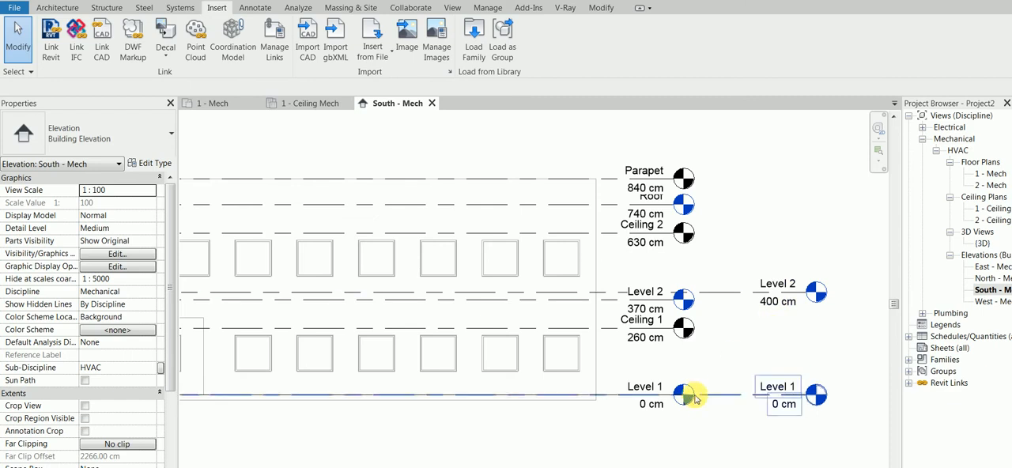
scroll(689, 400, "up", 2)
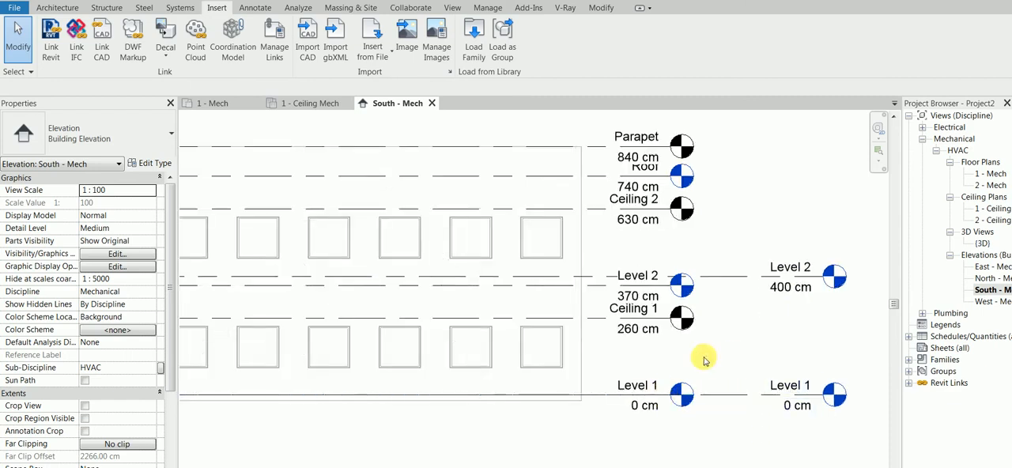
scroll(712, 351, "down", 1)
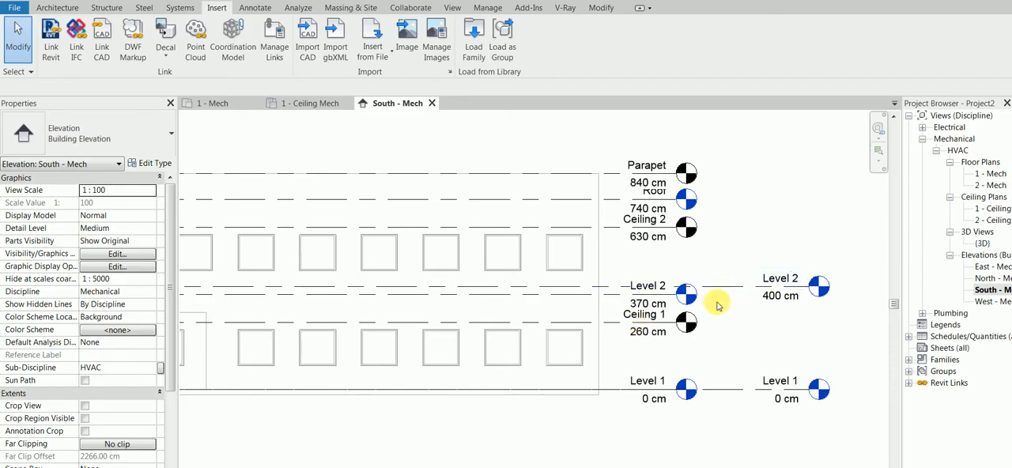
scroll(718, 307, "down", 1)
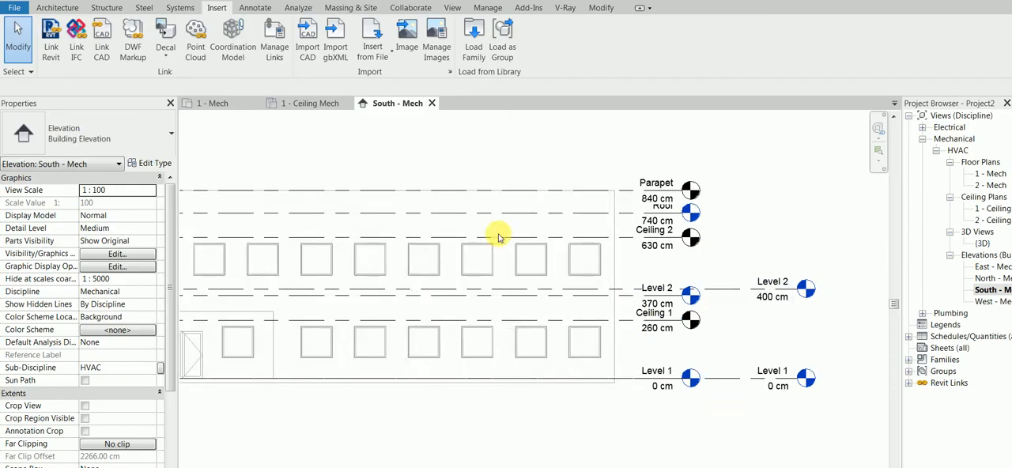
scroll(423, 242, "down", 1)
scroll(463, 253, "down", 1)
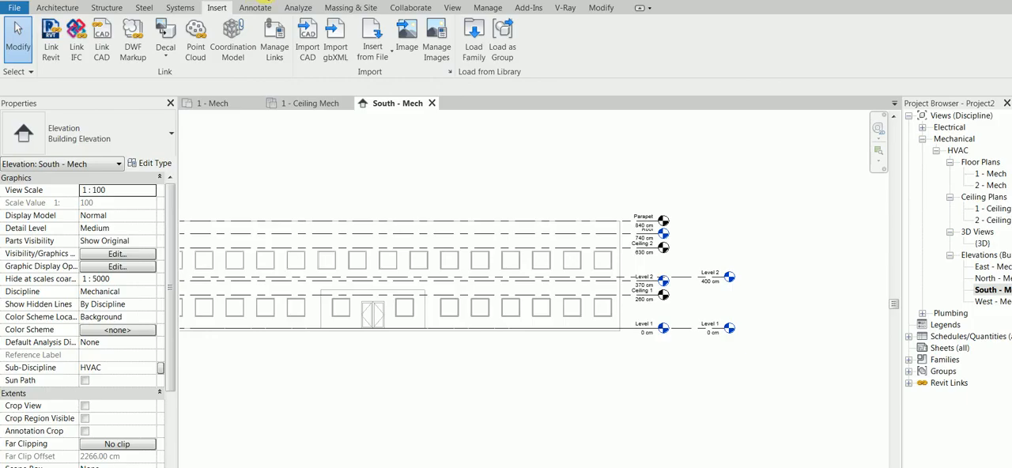
Adjust the Halftone / Underlay brightness to darken the linked model's lines, and check the 1 - Ceiling Mech and 1 - Mech plans.
left_click(484, 9)
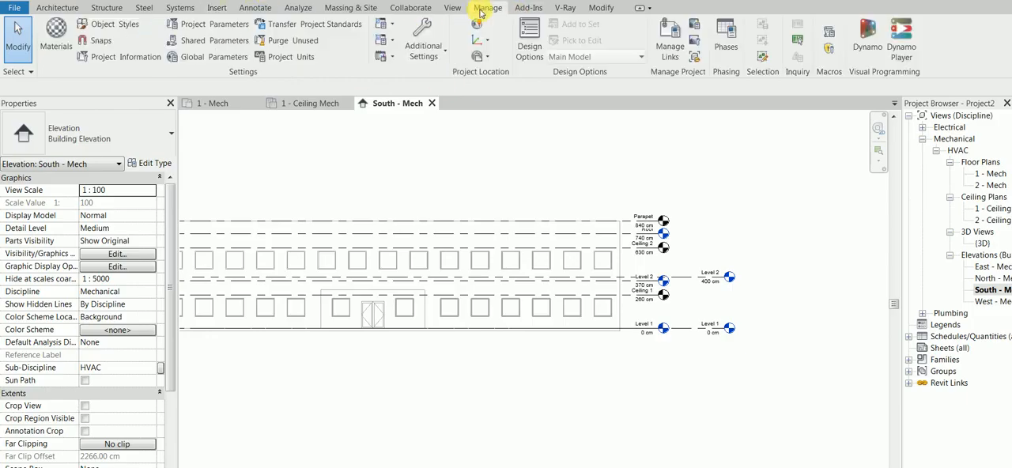
left_click(423, 38)
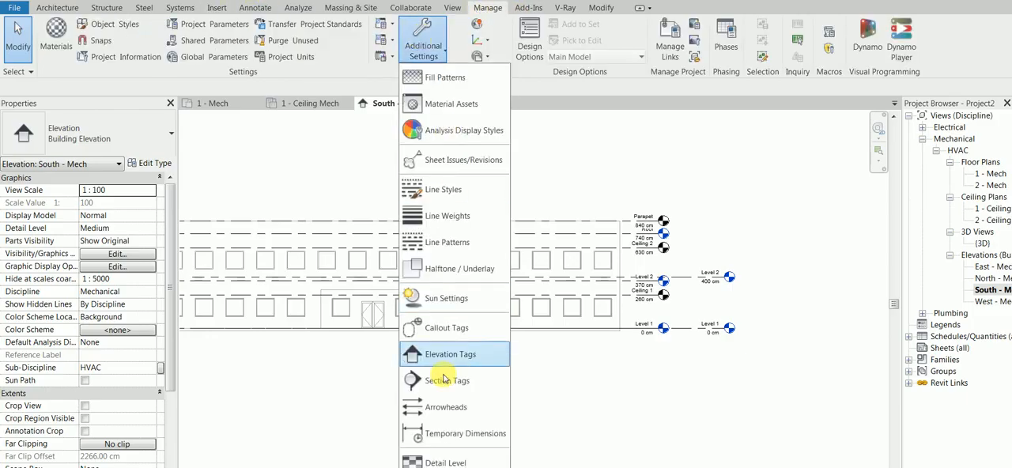
left_click(449, 268)
left_click_drag(507, 298, 545, 299)
left_click(541, 344)
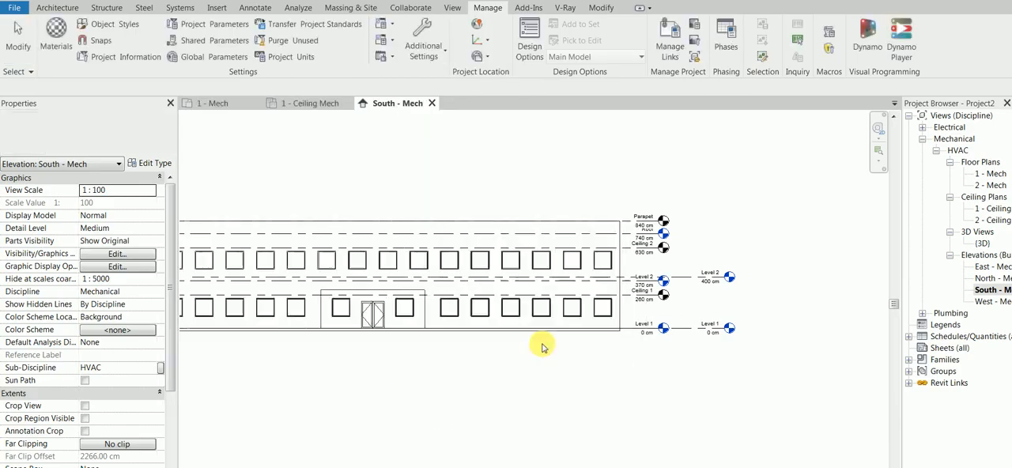
left_click(308, 103)
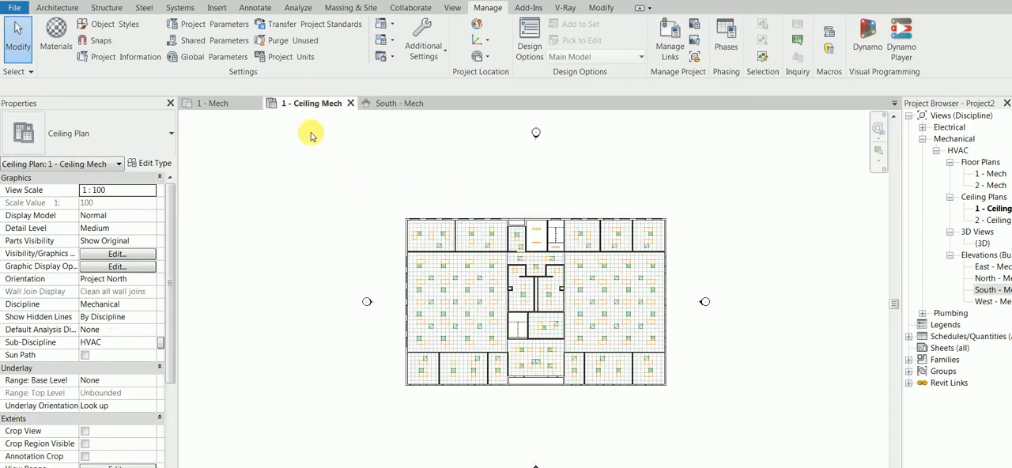
left_click(213, 104)
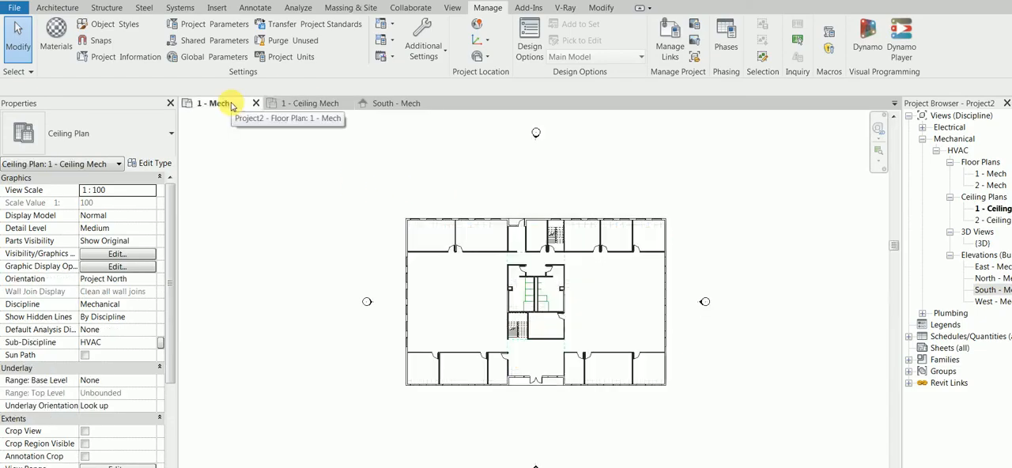
left_click(397, 105)
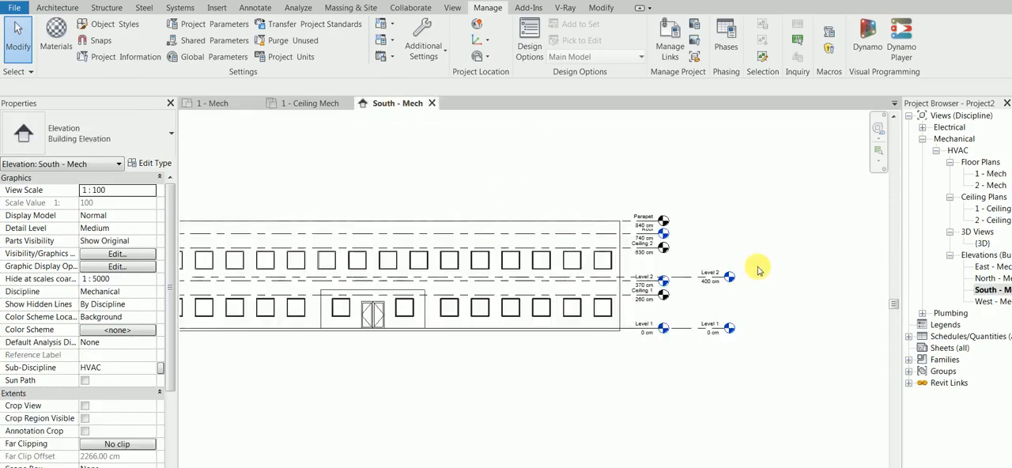
Delete the project's own Level 1 and Level 2 together with their dependent plan views.
left_click_drag(701, 390, 671, 272)
right_click(673, 221)
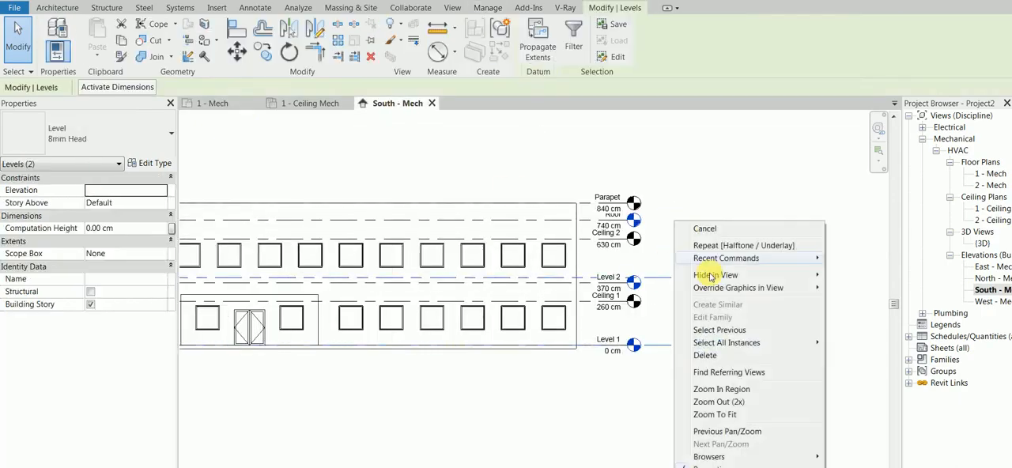
left_click(726, 356)
left_click(538, 302)
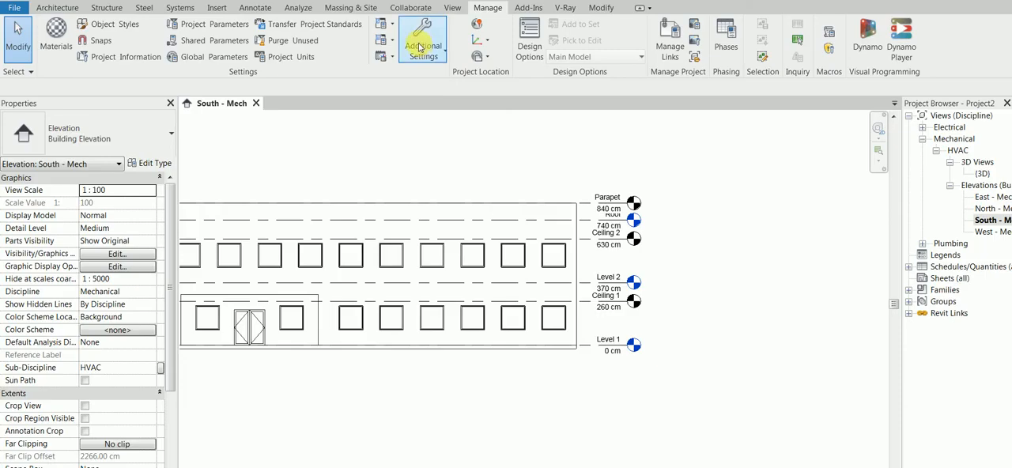
Enable selection of links, test it by selecting the linked office building in the South elevation, and clear the selection.
left_click(410, 8)
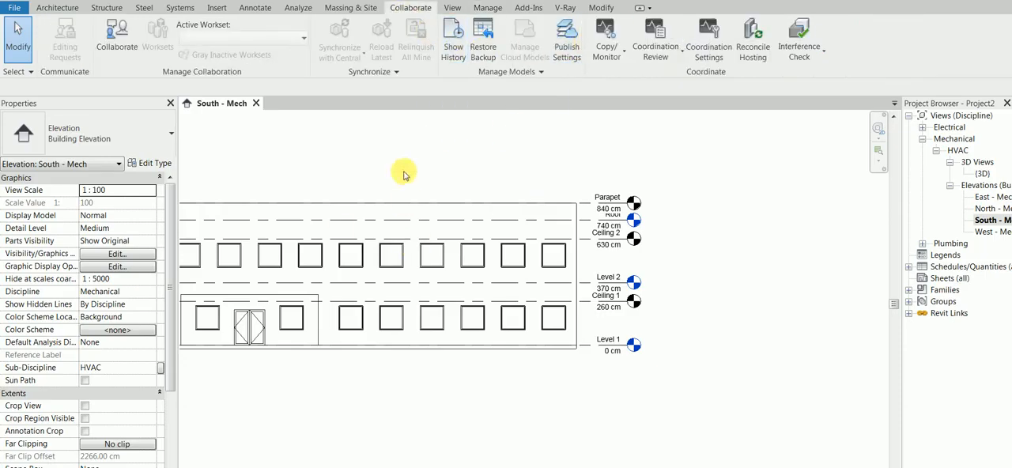
left_click_drag(343, 151, 193, 375)
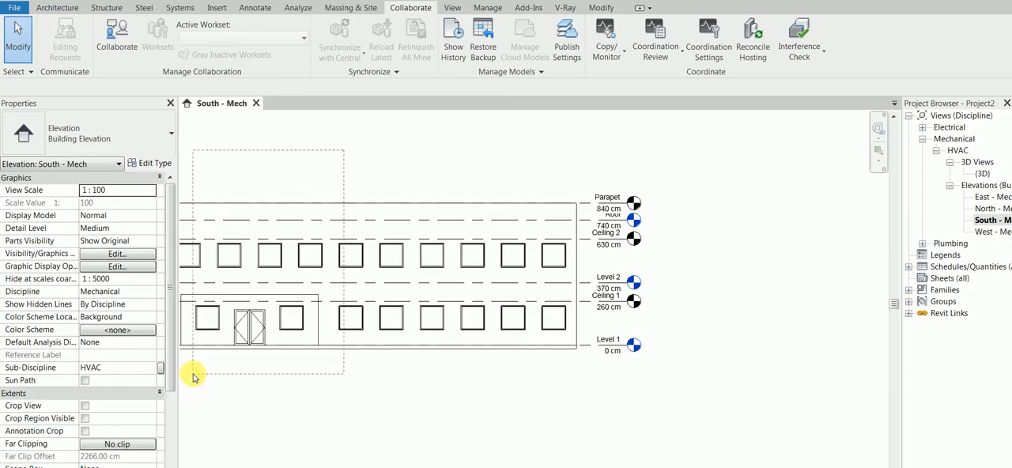
left_click(267, 326)
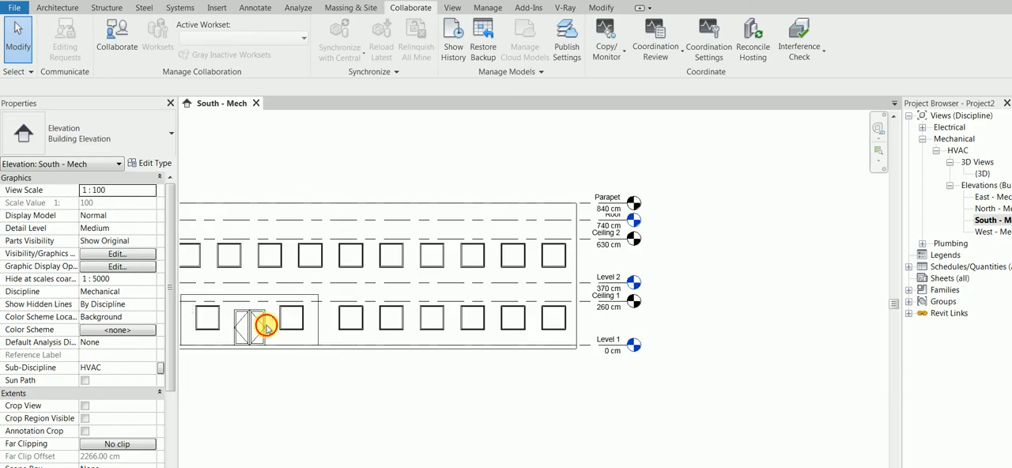
left_click(22, 72)
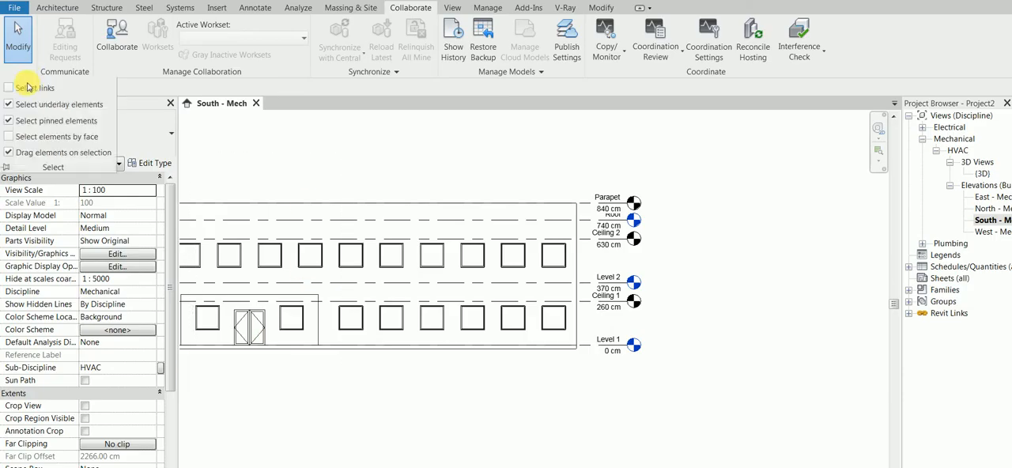
left_click(425, 257)
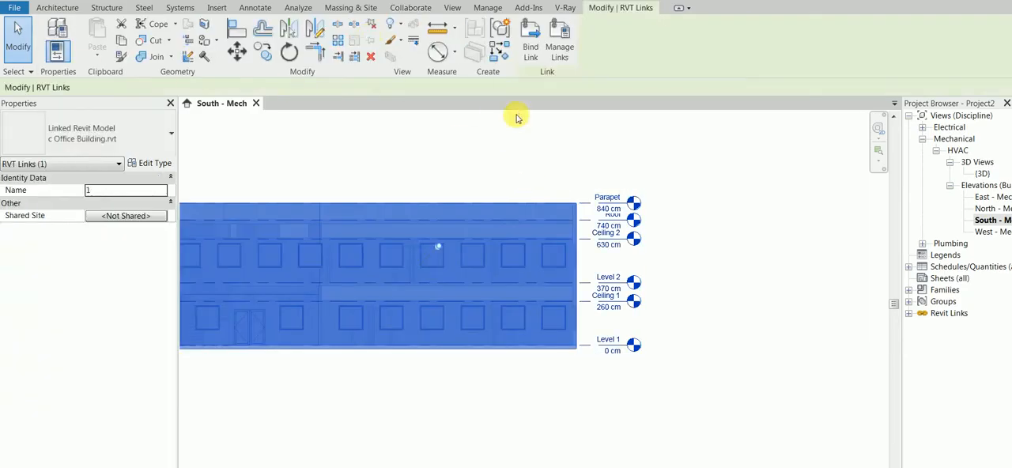
left_click(508, 150)
left_click(511, 206)
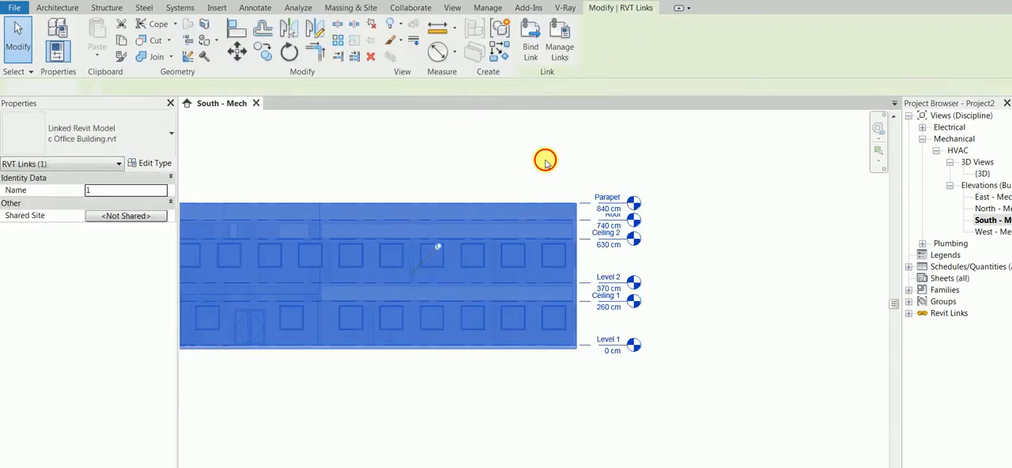
left_click(545, 158)
Start a Copy/Monitor session on the linked office building model.
left_click(656, 49)
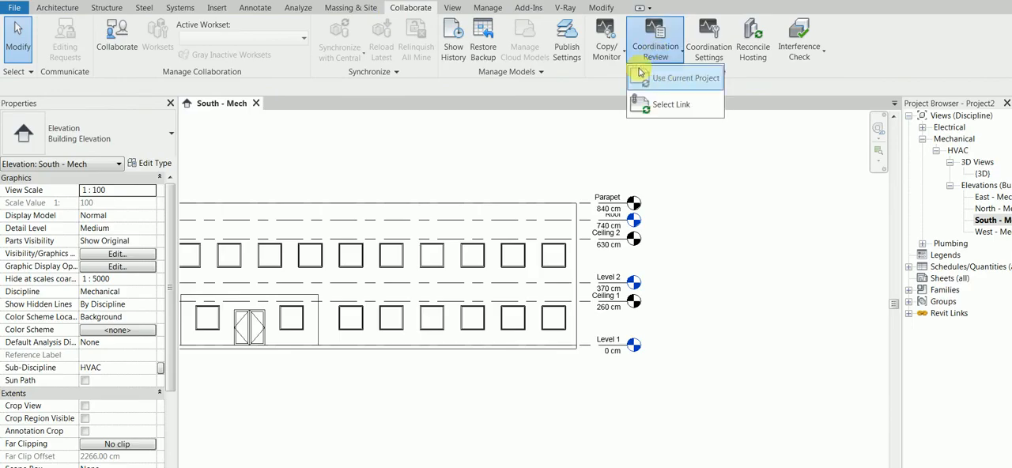
left_click(607, 48)
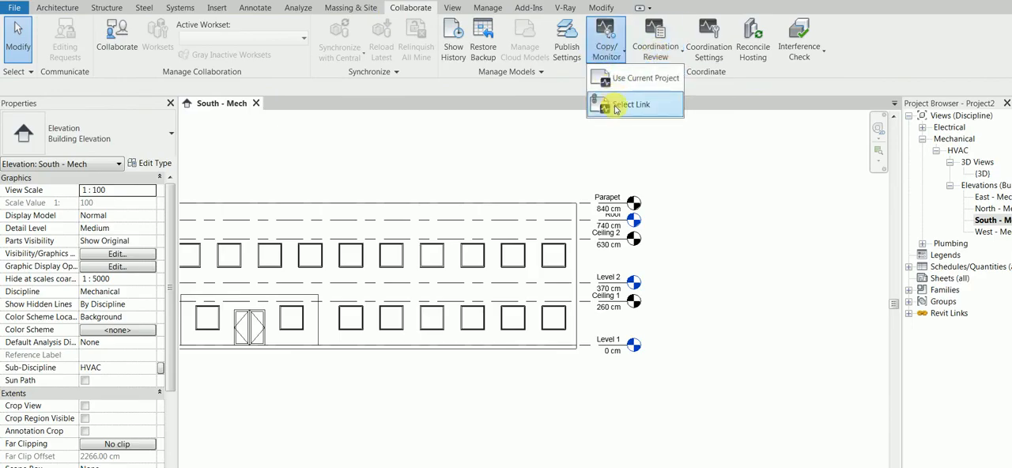
left_click(610, 106)
left_click(486, 227)
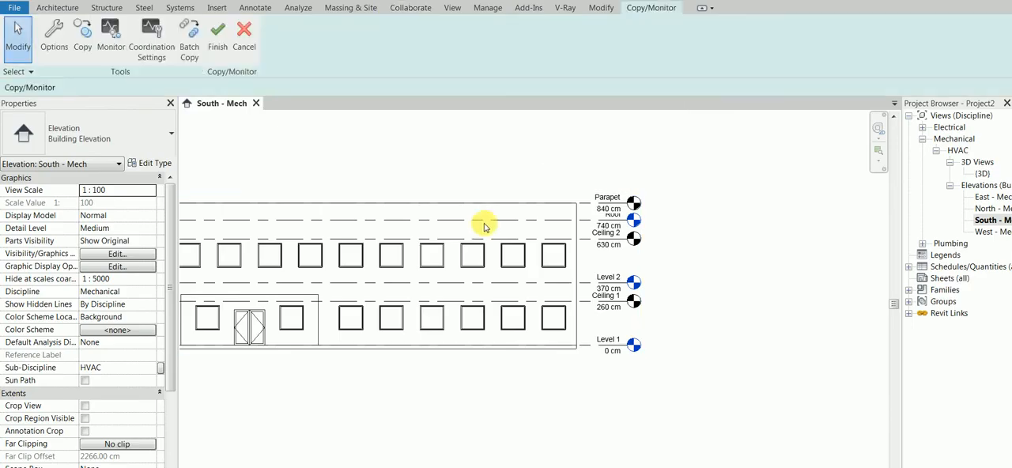
Copy all six levels from the linked model into the project, using multiple selection and checking the selection filter.
left_click(82, 49)
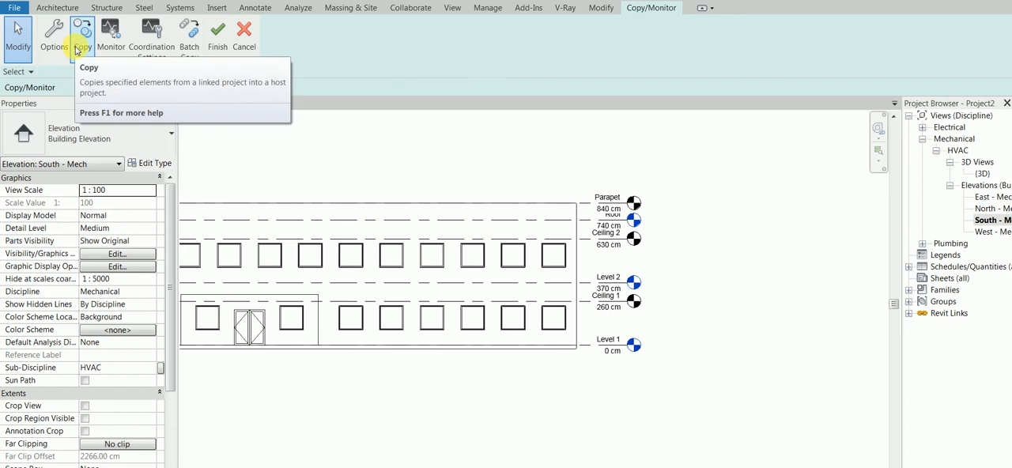
left_click(76, 50)
left_click(80, 87)
left_click_drag(734, 404, 622, 172)
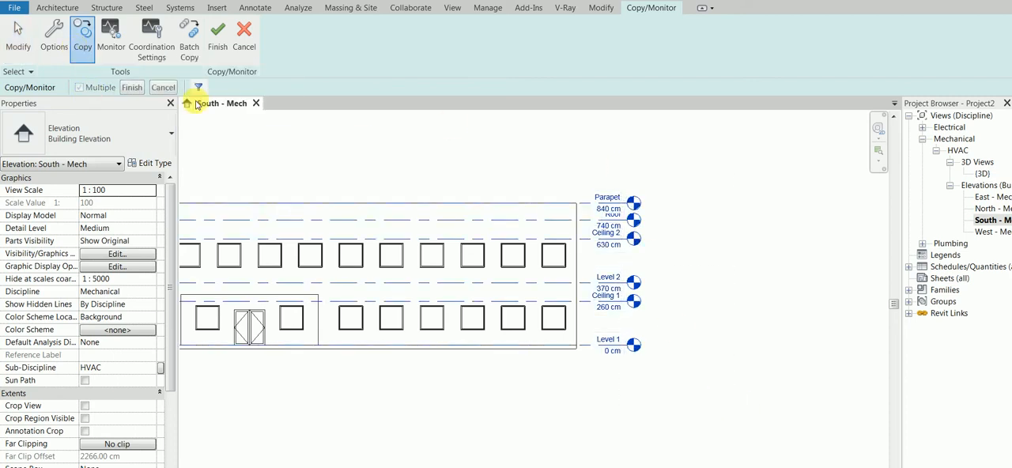
left_click(198, 87)
left_click(474, 356)
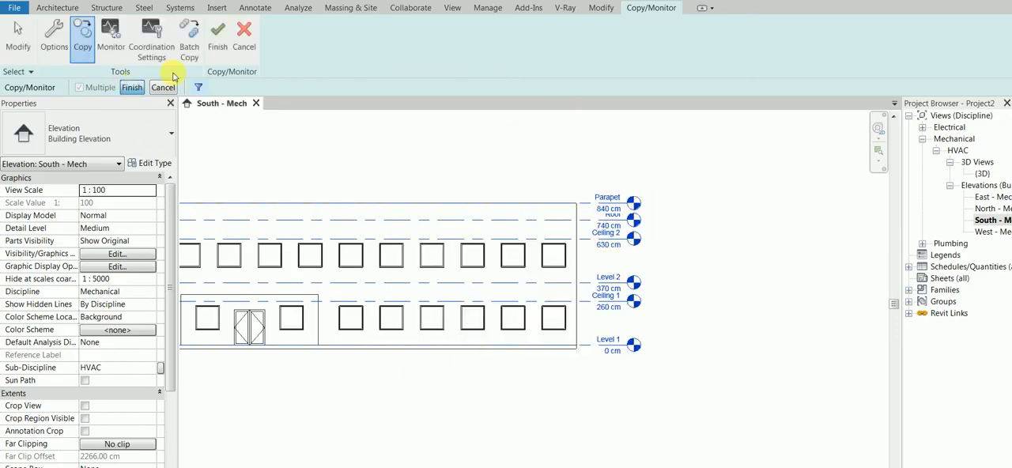
left_click(227, 46)
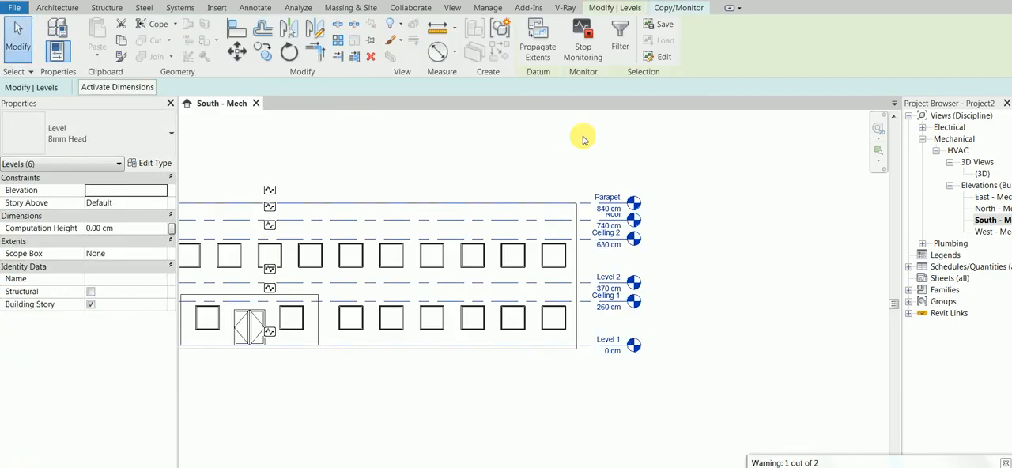
Finish the Copy/Monitor session and extend the copied levels' ends outward beside the building, clear of the linked model's level heads.
left_click(674, 10)
left_click(219, 38)
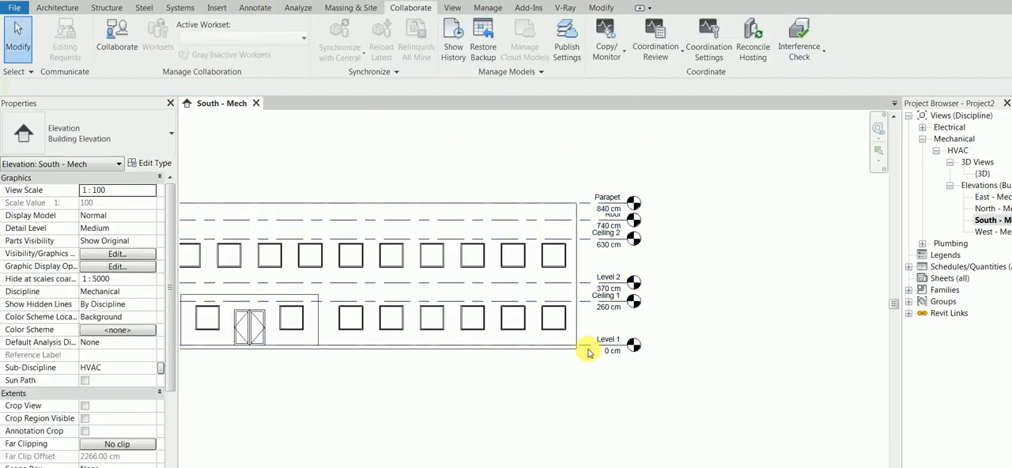
left_click(633, 345)
left_click_drag(634, 345, 786, 363)
left_click(679, 323)
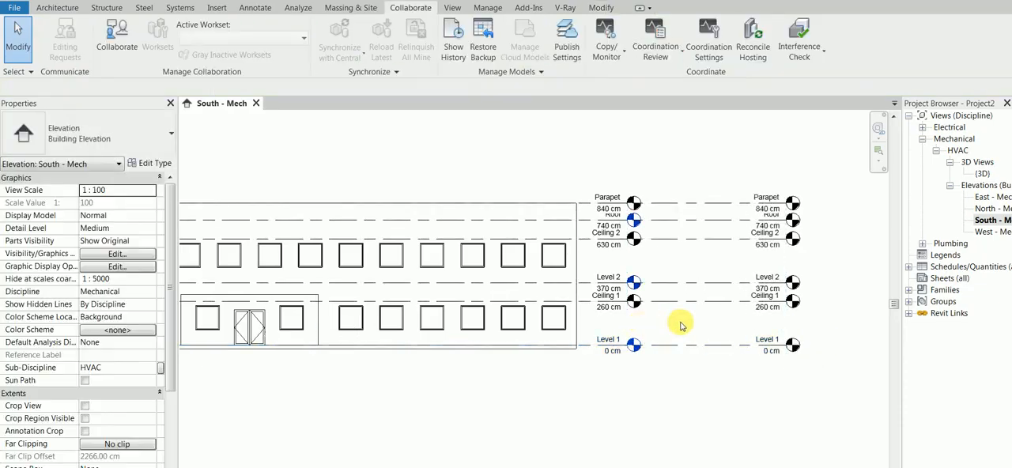
scroll(658, 218, "up", 1)
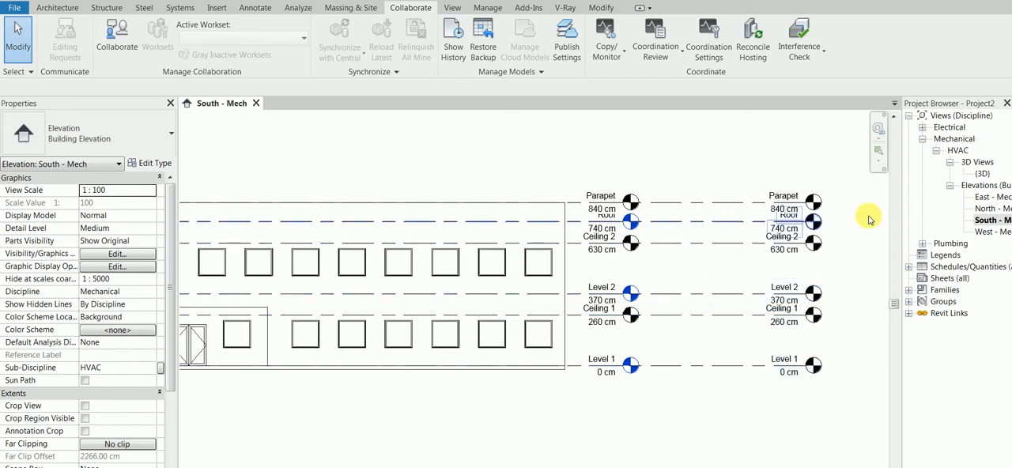
scroll(692, 227, "down", 1)
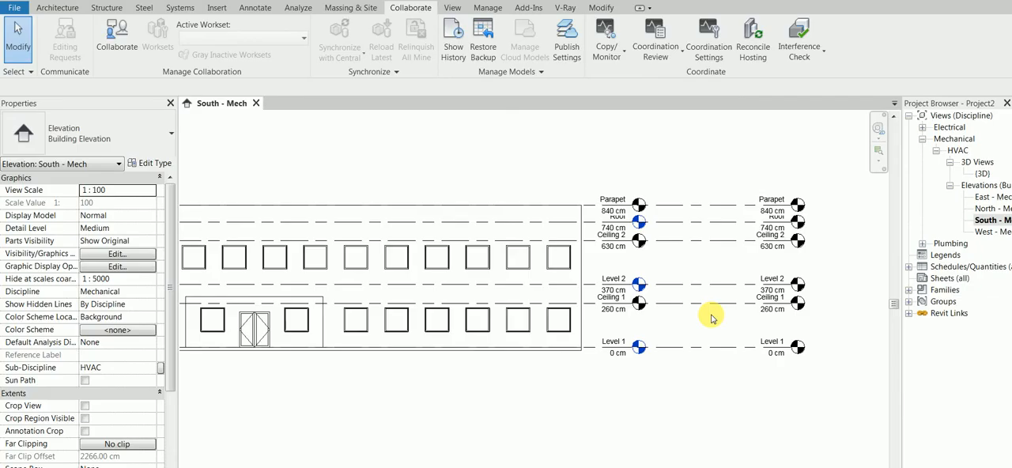
Create floor plan views for Level 1, Level 2 and Roof, checking the Floor Plan type's properties, and close the Roof plan.
left_click(454, 8)
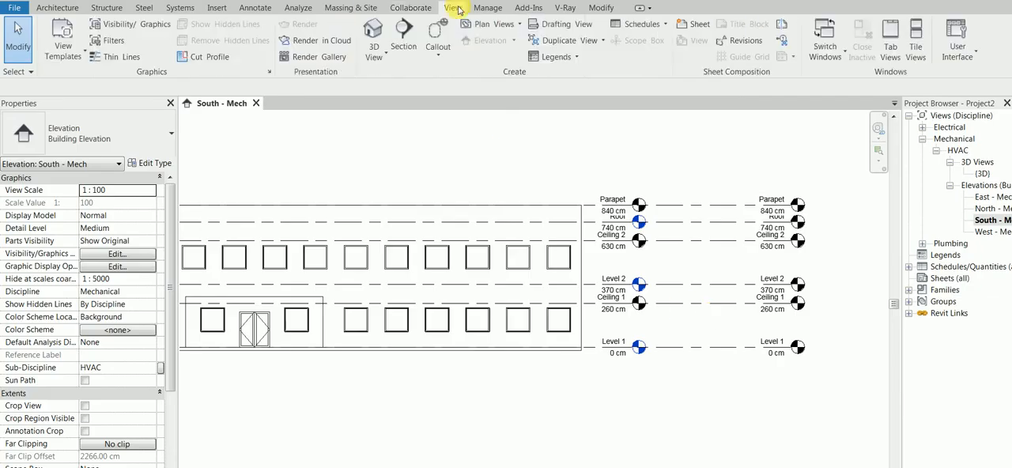
left_click(500, 24)
left_click(505, 43)
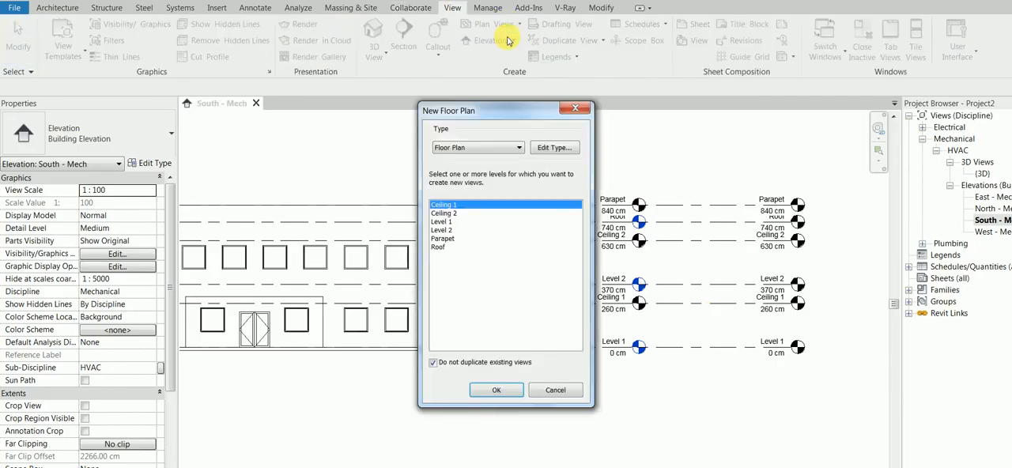
left_click(448, 222)
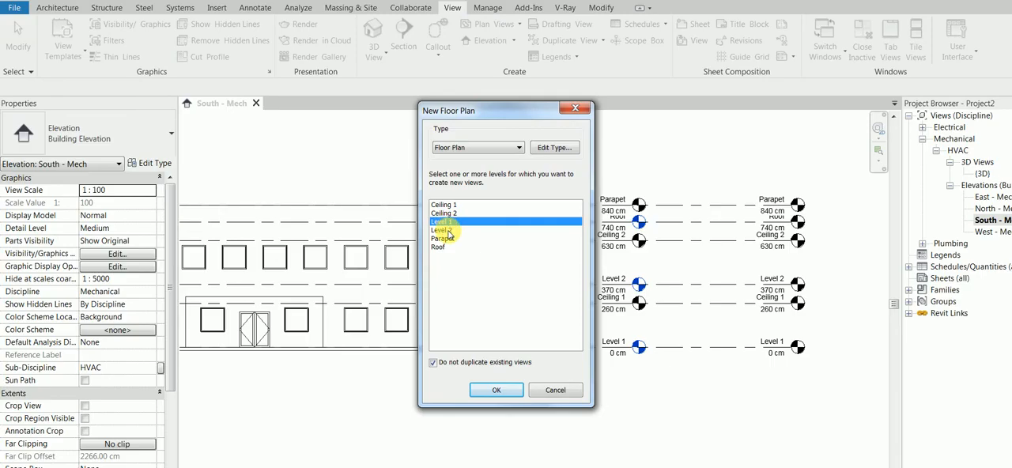
left_click(449, 230, "shift")
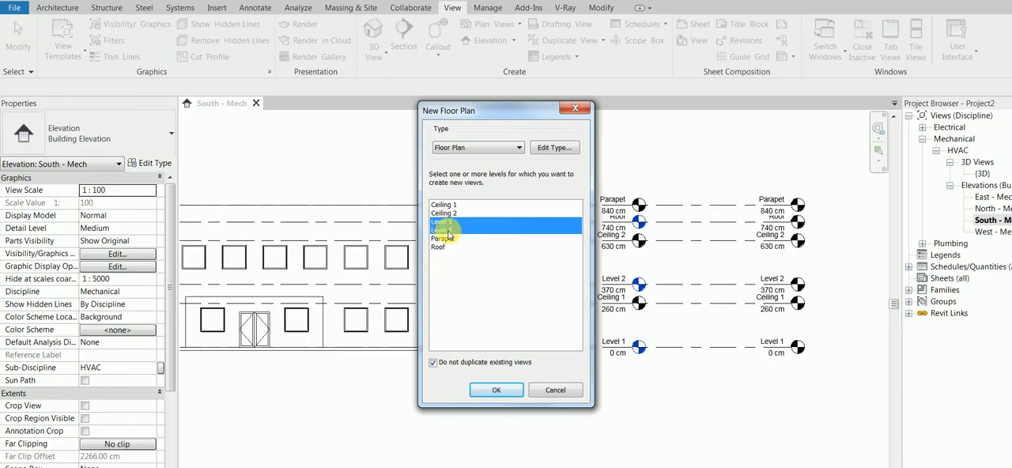
left_click(443, 247, "ctrl")
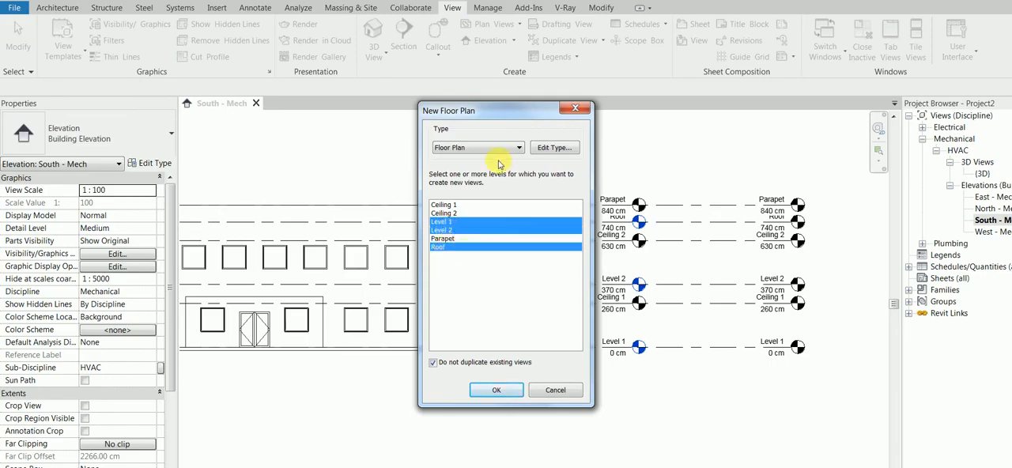
left_click(559, 150)
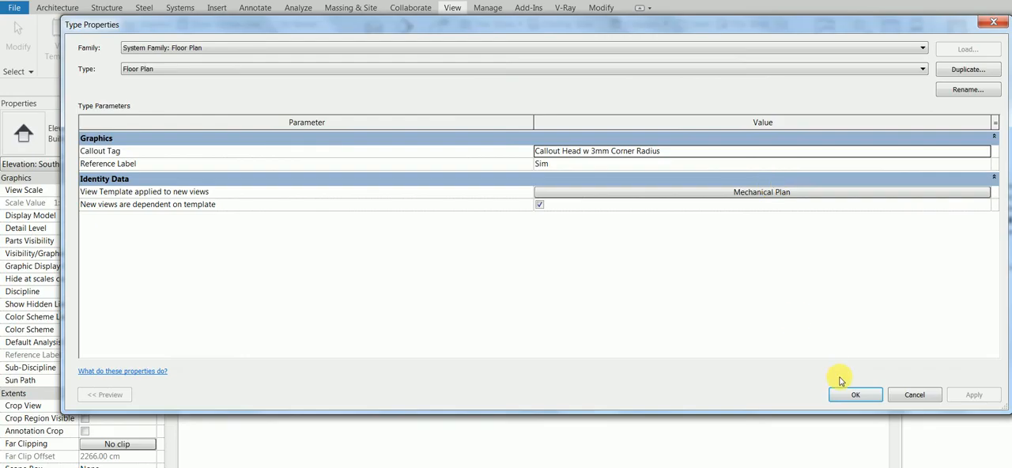
left_click(855, 396)
left_click(484, 391)
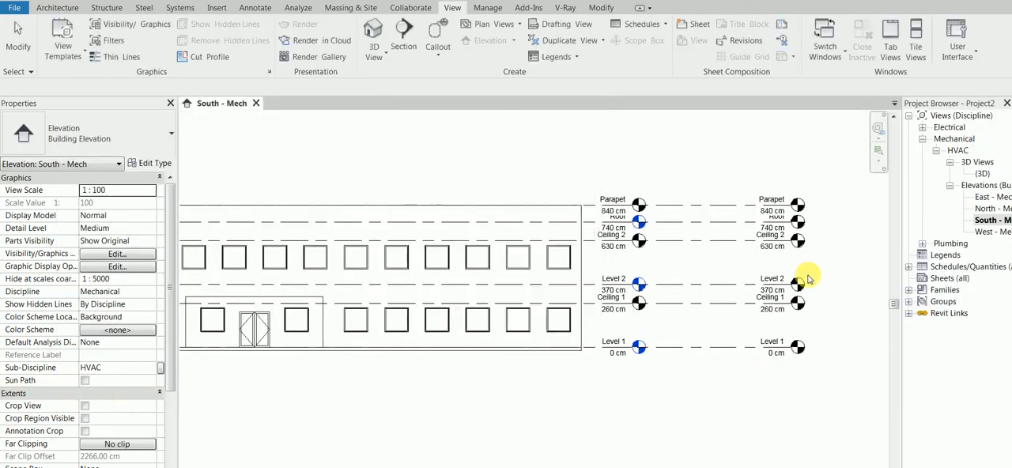
left_click(951, 162)
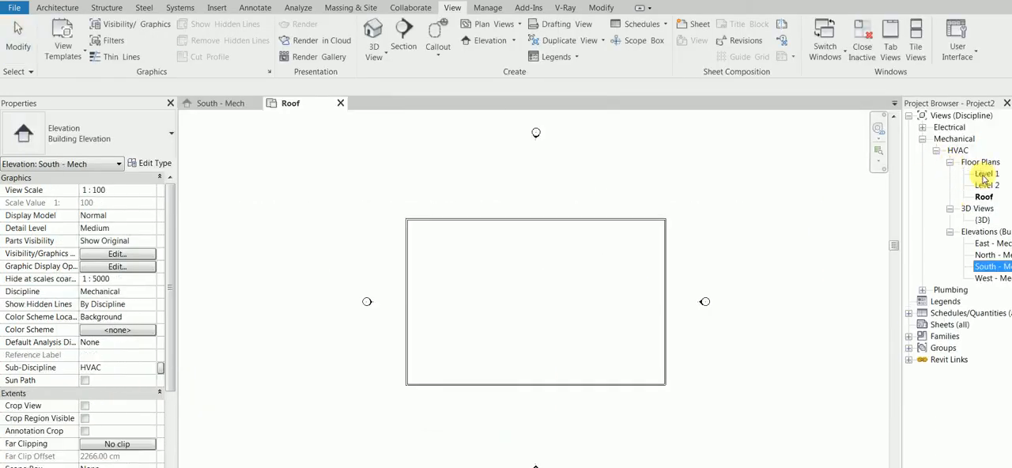
left_click(341, 102)
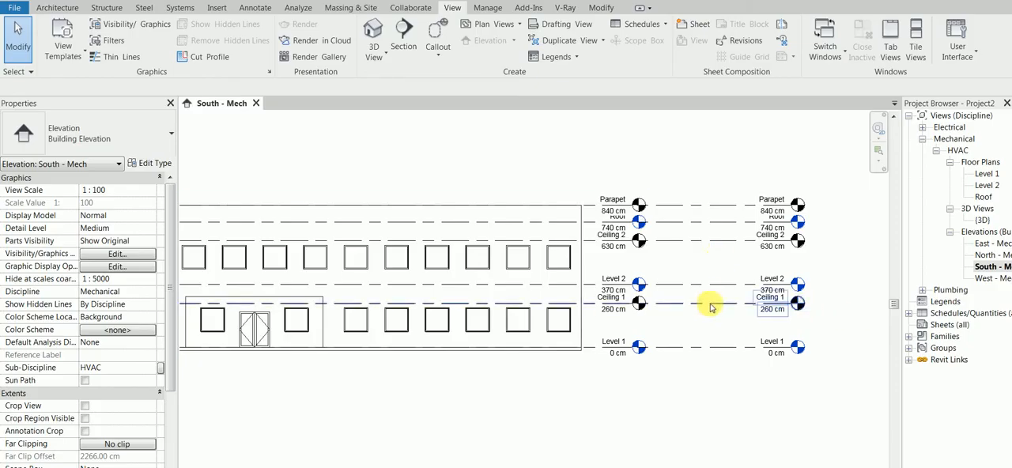
Start new reflected ceiling plans for the Ceiling 1, Ceiling 2 and Parapet levels.
left_click(503, 24)
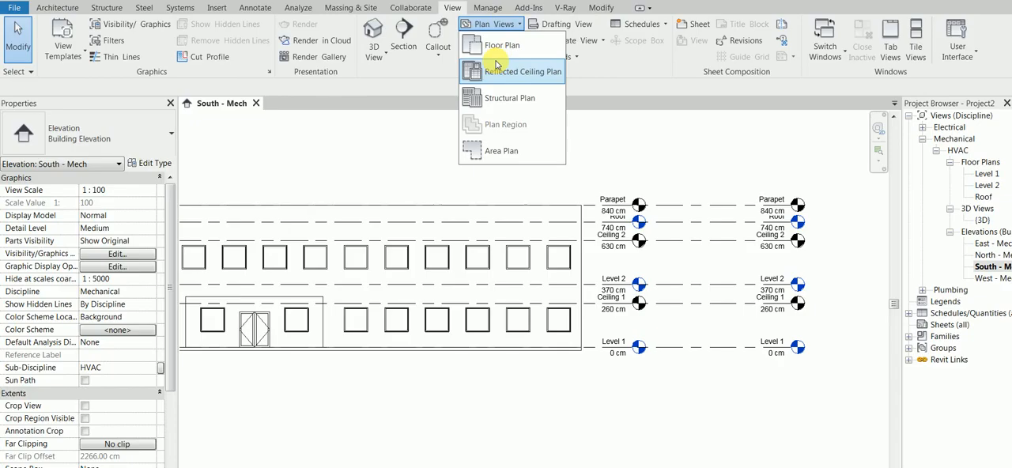
left_click(494, 63)
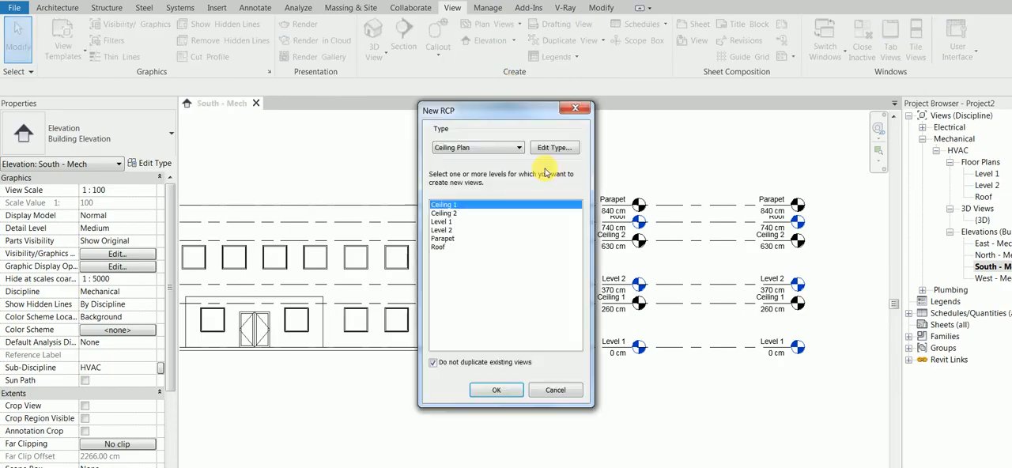
left_click(461, 214, "ctrl")
left_click(455, 239, "ctrl")
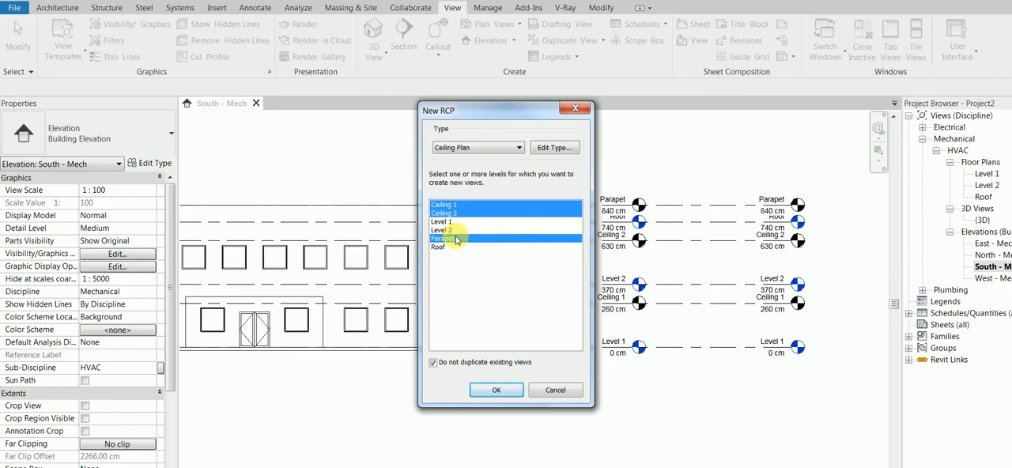
Assign the Mechanical Ceiling view template to new views of the Ceiling Plan type.
left_click(556, 148)
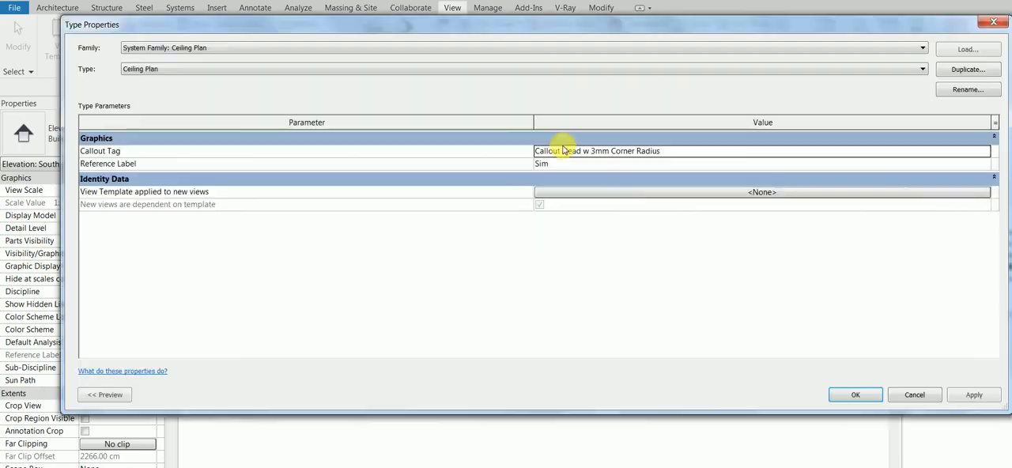
left_click(603, 190)
left_click(606, 191)
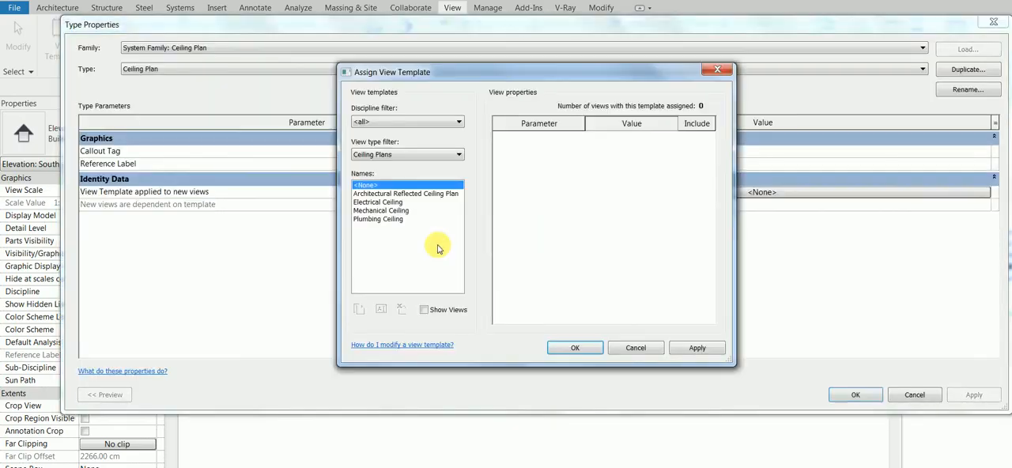
left_click(372, 210)
left_click(575, 348)
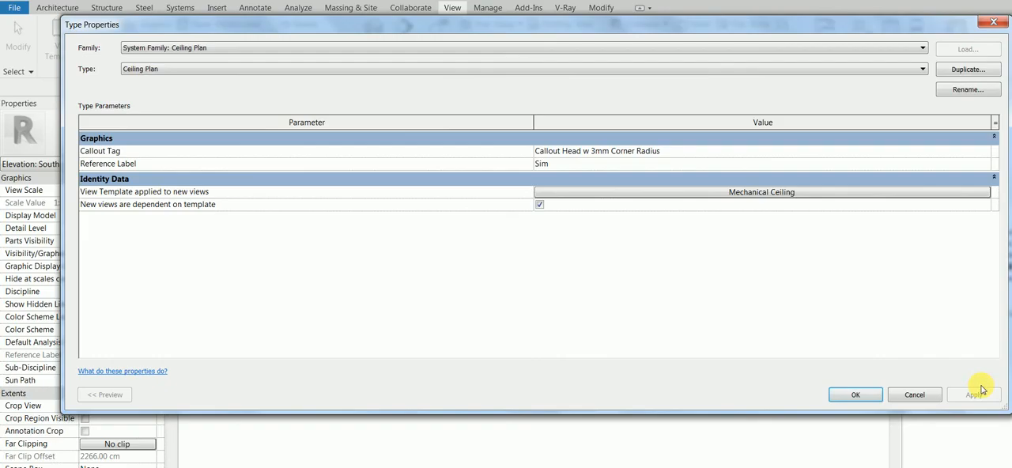
left_click(863, 396)
Create the selected ceiling plans, expand them in the project's view list, and close the Parapet plan.
left_click(492, 391)
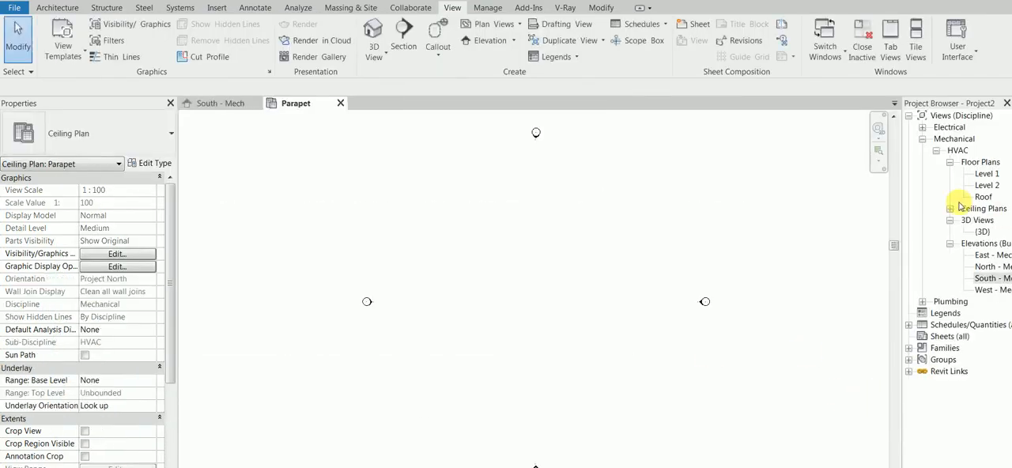
left_click(950, 209)
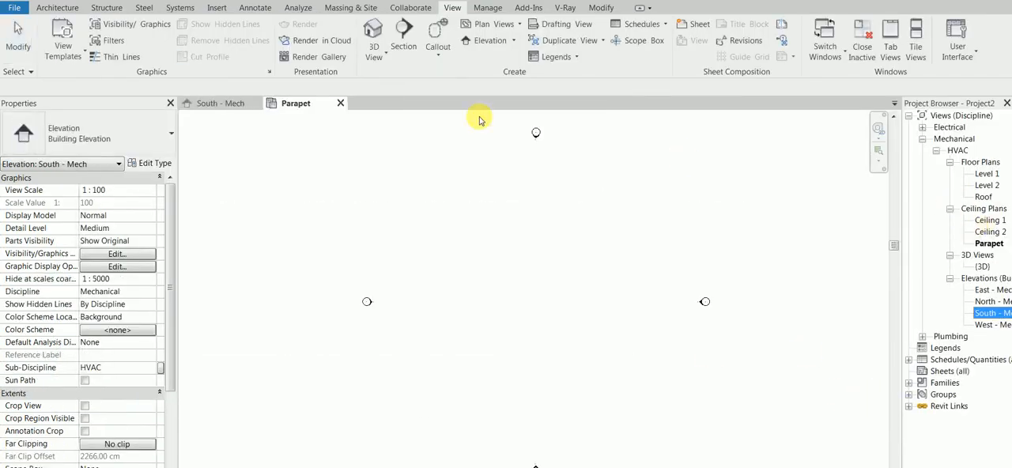
left_click(340, 103)
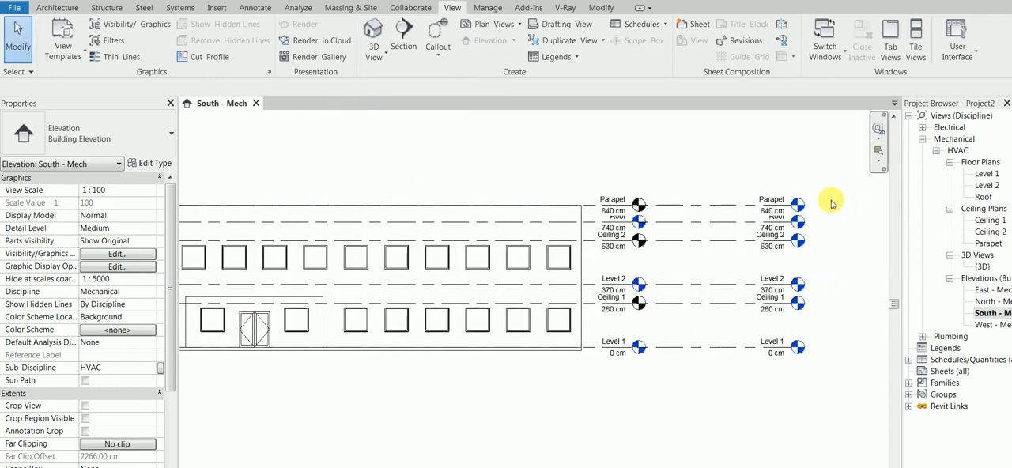
Inspect the Ceiling 1 and Ceiling 2 ceiling plans and close both views.
double_click(989, 220)
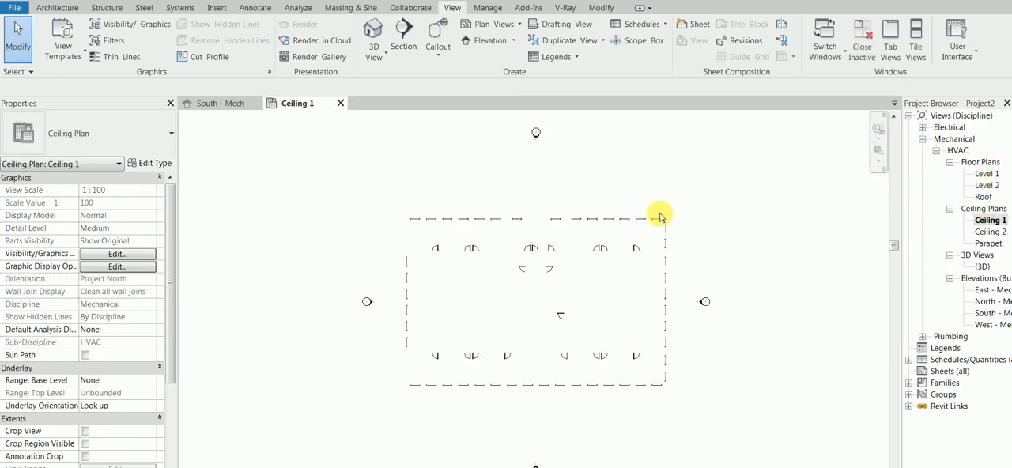
double_click(990, 231)
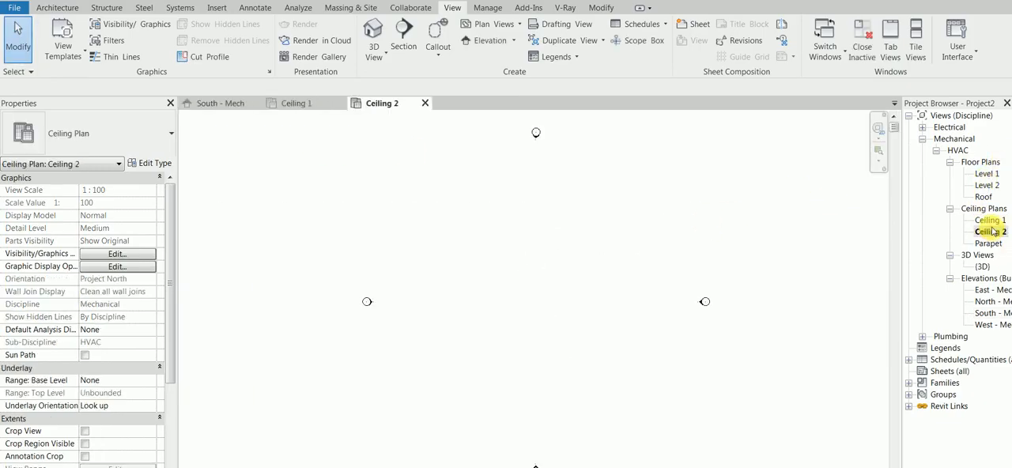
left_click(425, 103)
left_click(341, 103)
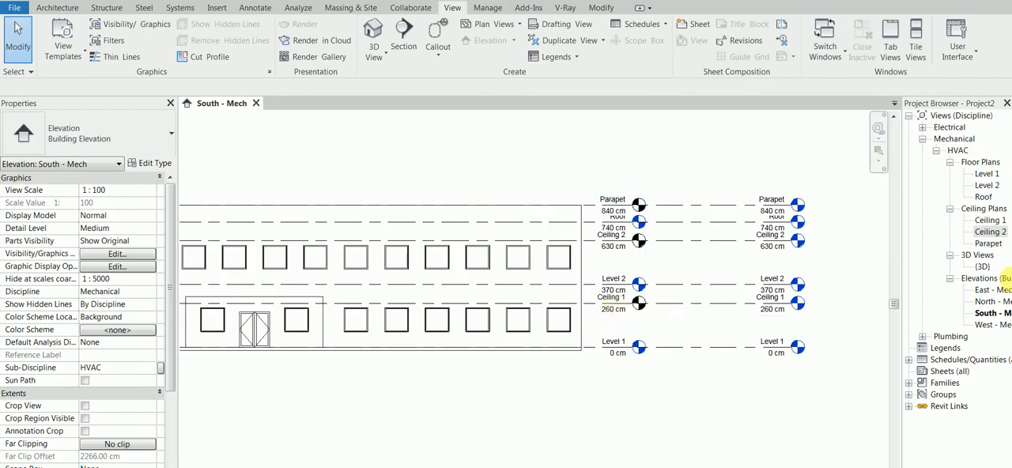
Create a reflected ceiling plan for Level 1, checking the view template set in the Ceiling Plan type.
left_click(495, 24)
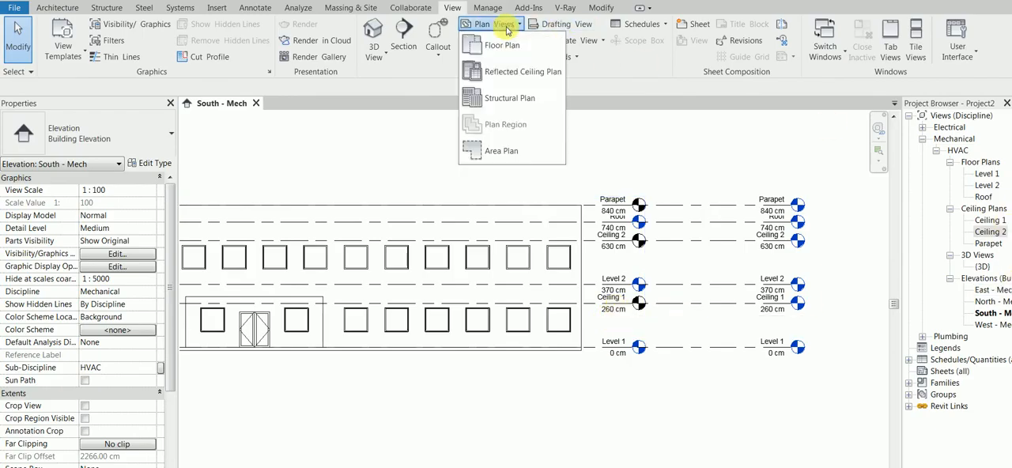
left_click(495, 71)
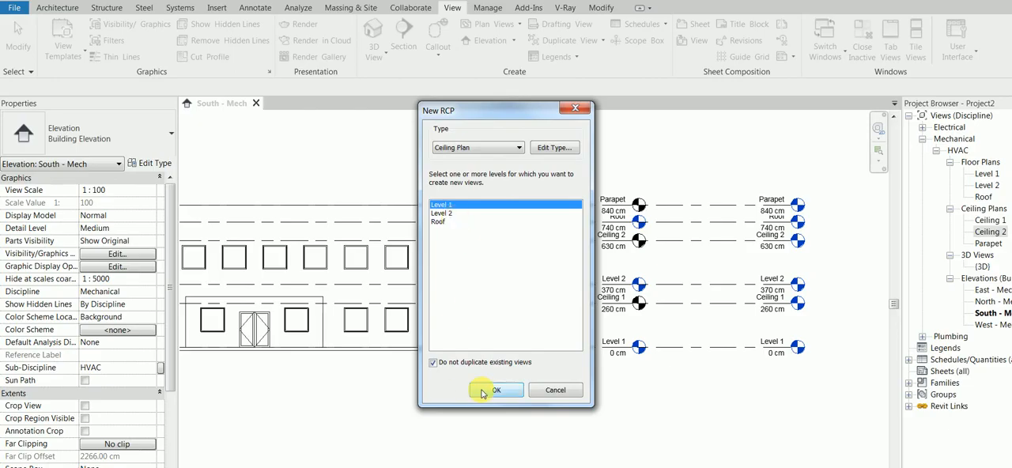
left_click(558, 148)
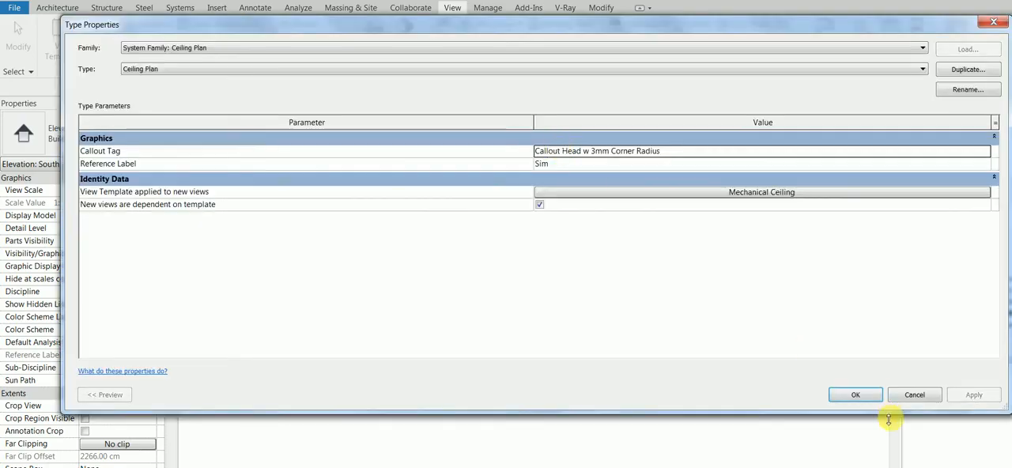
left_click(856, 395)
left_click(495, 393)
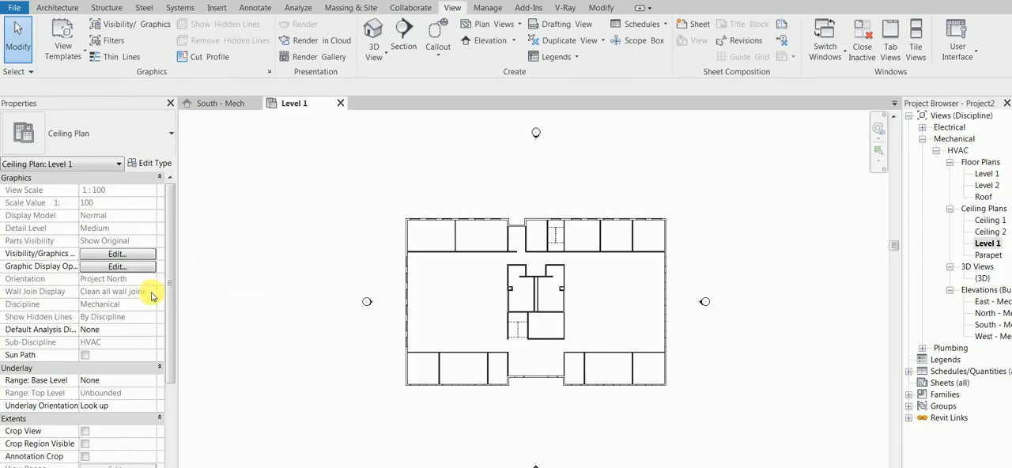
Exclude View Range from the Mechanical Ceiling template assigned to the Level 1 ceiling plan and apply the change.
left_click_drag(171, 295, 176, 312)
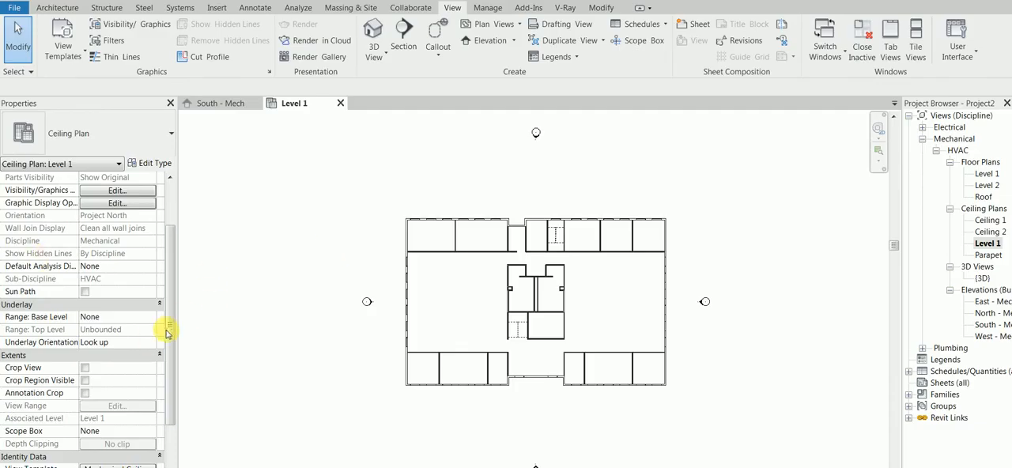
left_click_drag(169, 329, 173, 354)
left_click(133, 432)
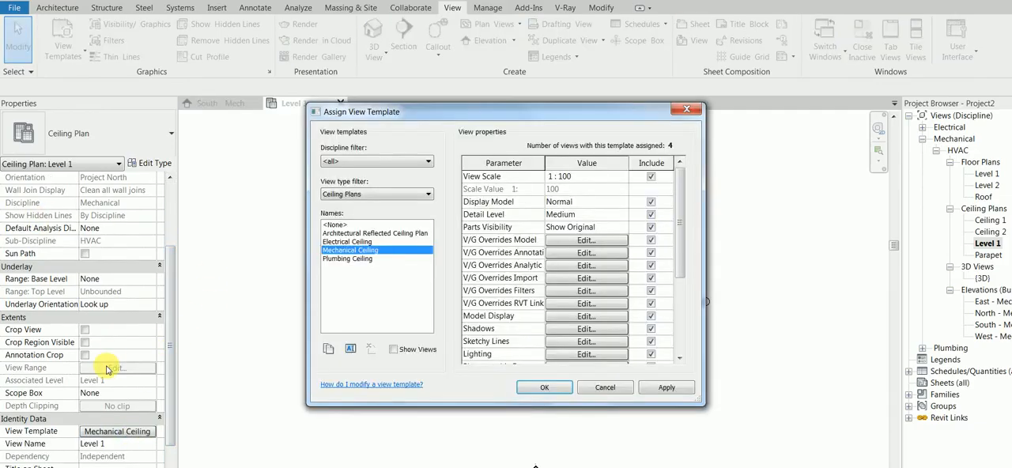
left_click_drag(676, 231, 676, 320)
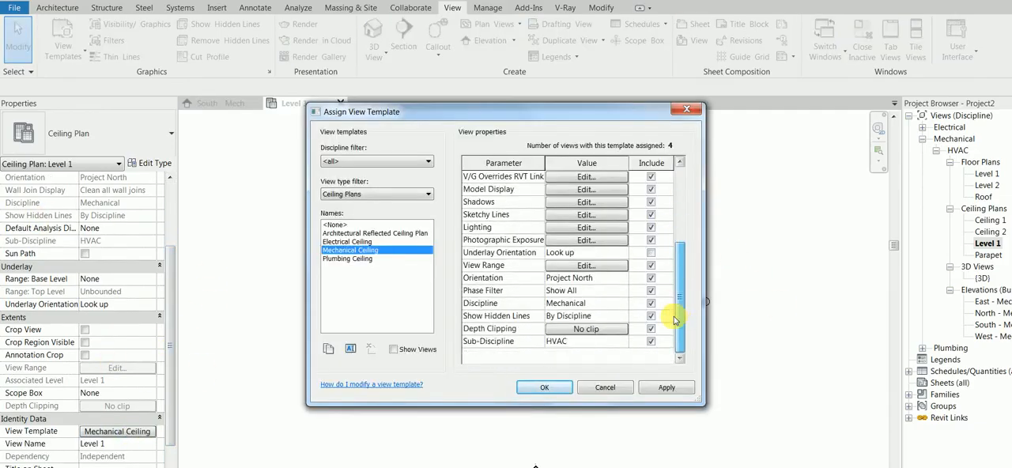
left_click(649, 268)
left_click(663, 389)
Exclude Display Model, Detail Level, Parts Visibility and all V/G Overrides parameters from the Mechanical Ceiling template and accept the changes.
left_click_drag(673, 317, 685, 251)
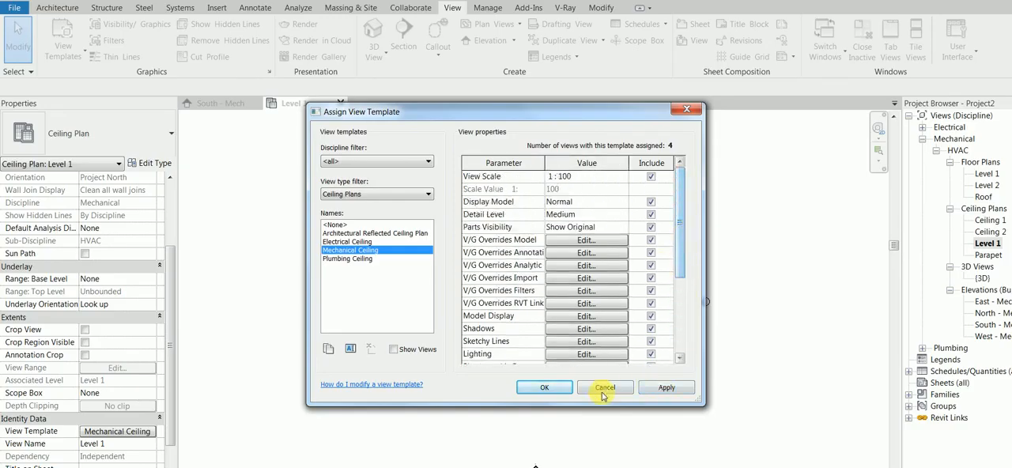
left_click(651, 202)
left_click(652, 215)
left_click(651, 227)
left_click(652, 239)
left_click(651, 252)
left_click(651, 264)
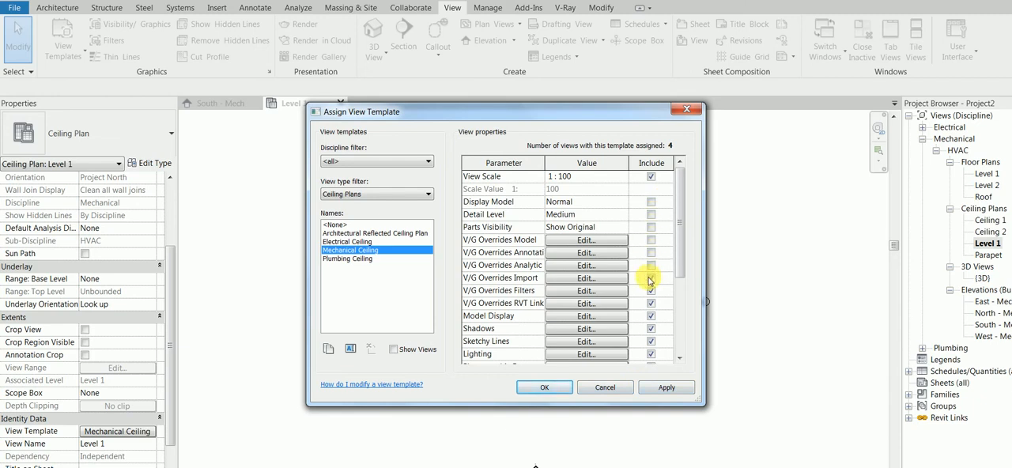
left_click(652, 291)
left_click(651, 278)
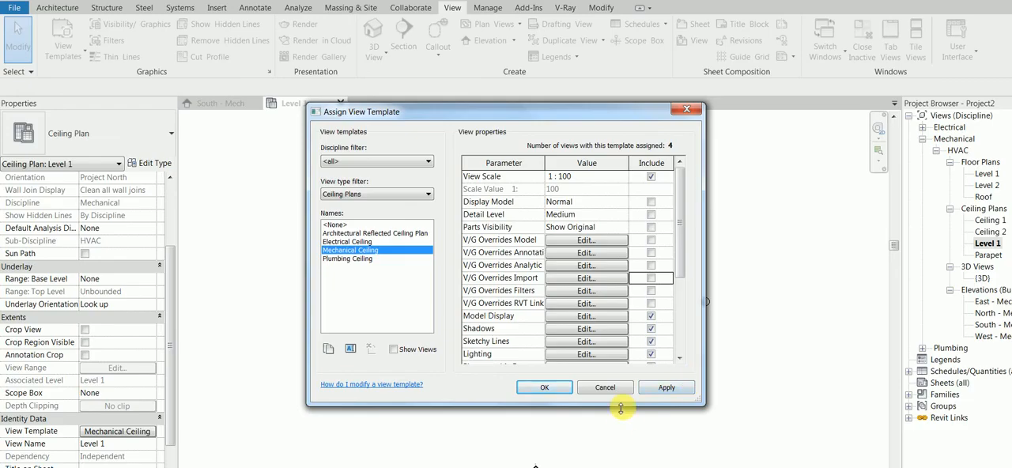
left_click(545, 387)
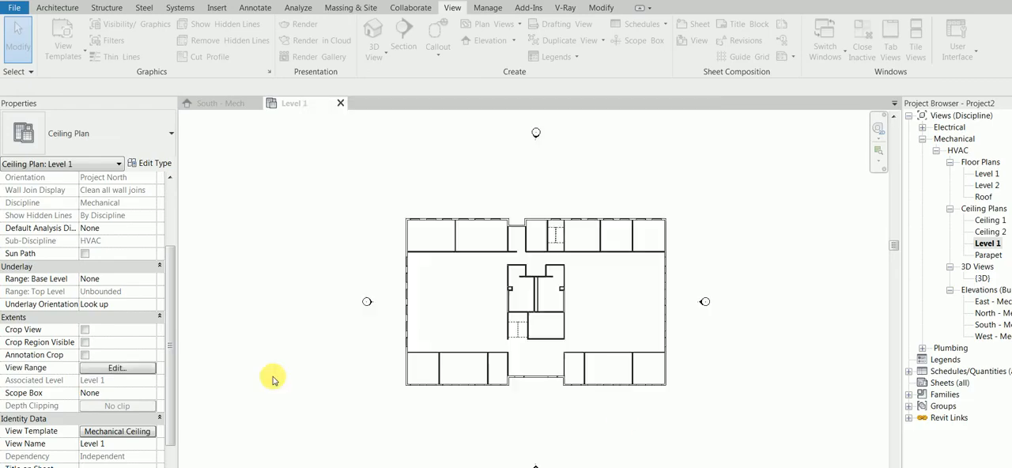
Review the Level 1 ceiling plan's view range and check the level elevations in the South - Mech elevation.
left_click(116, 369)
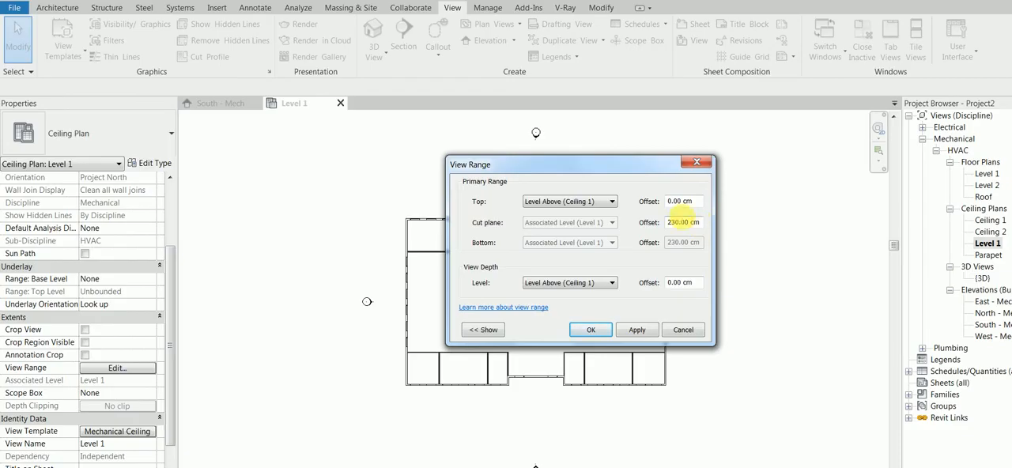
left_click(590, 330)
left_click(224, 104)
scroll(779, 309, "up", 3)
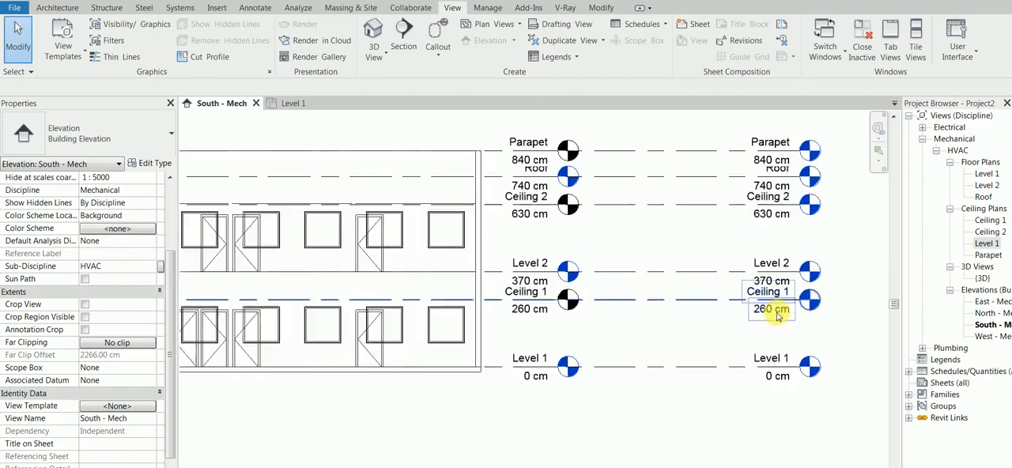
scroll(633, 249, "up", 2)
middle_click_drag(639, 251, 477, 245)
Set the cut plane offset in the Level 1 ceiling plan's view range to 260 cm.
left_click(293, 103)
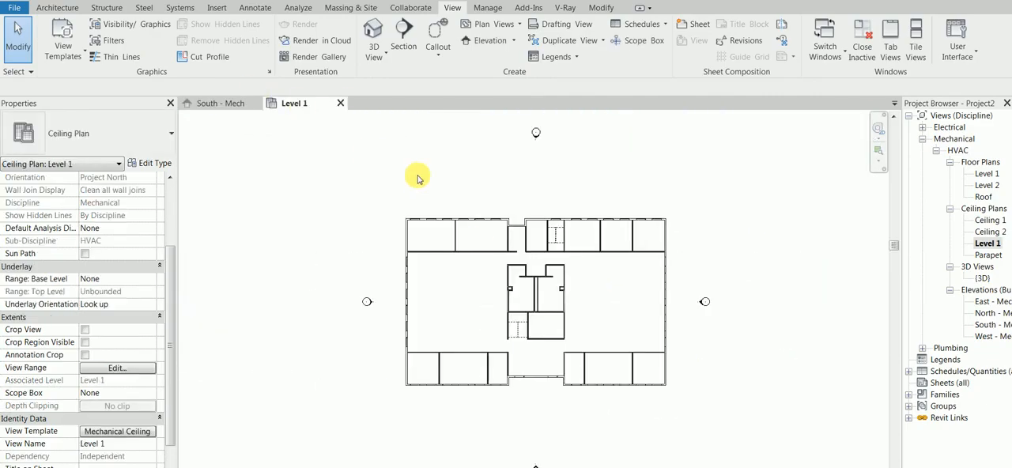
key("v")
key("r")
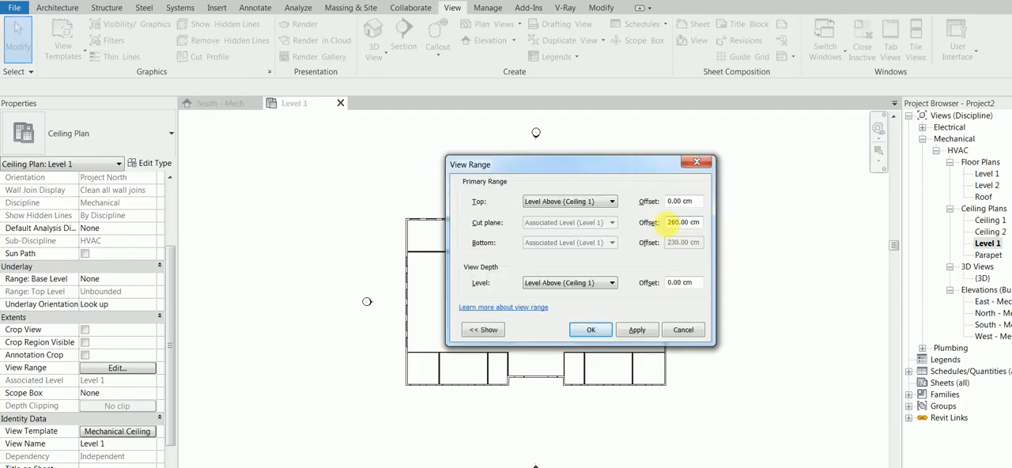
left_click(627, 332)
left_click(589, 330)
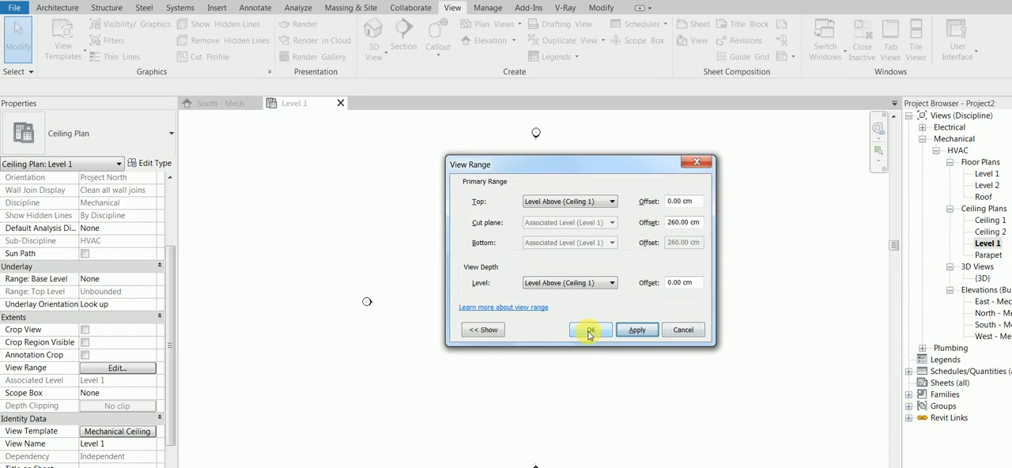
scroll(521, 323, "up", 4)
Compare the Ceiling 1 and Ceiling 2 ceiling plans with the level heights in the South - Mech elevation.
left_click(208, 103)
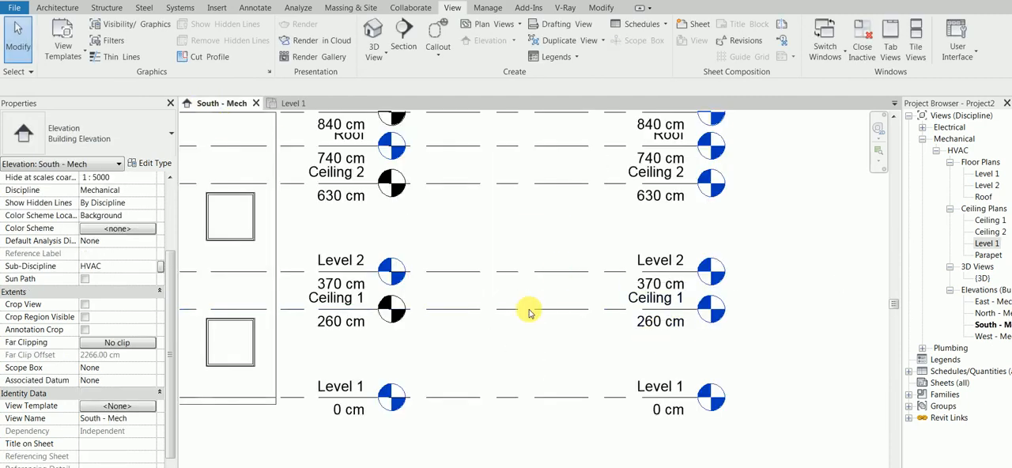
double_click(987, 221)
double_click(987, 233)
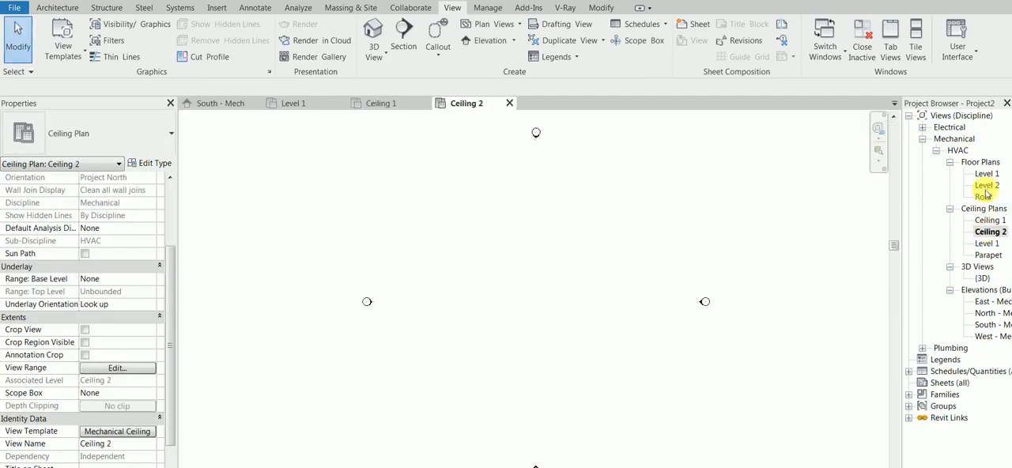
left_click(227, 103)
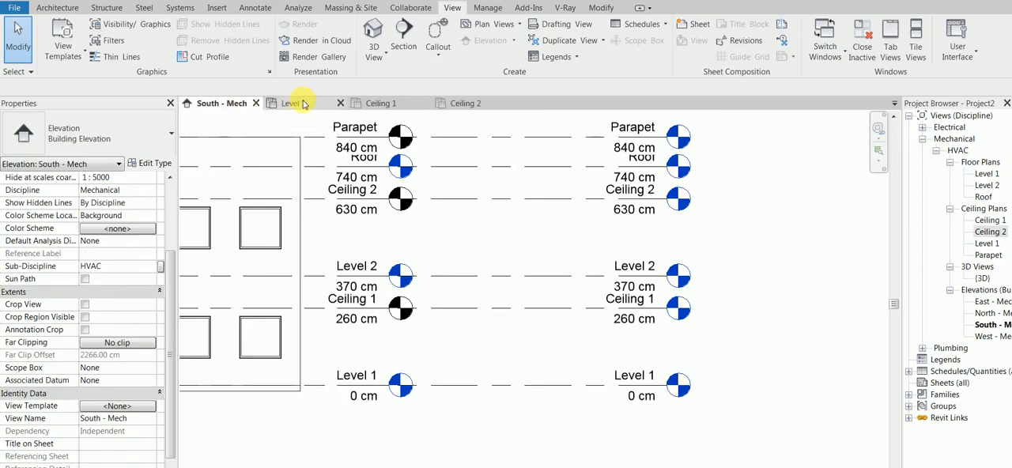
scroll(672, 337, "down", 2)
middle_click_drag(383, 320, 538, 319)
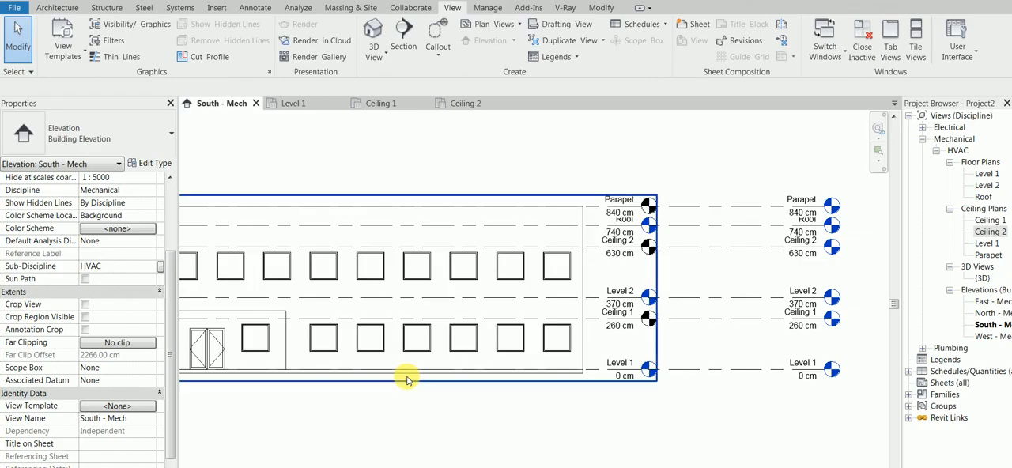
Unload the linked c Office Building.rvt model and open it for inspection.
left_click(910, 417)
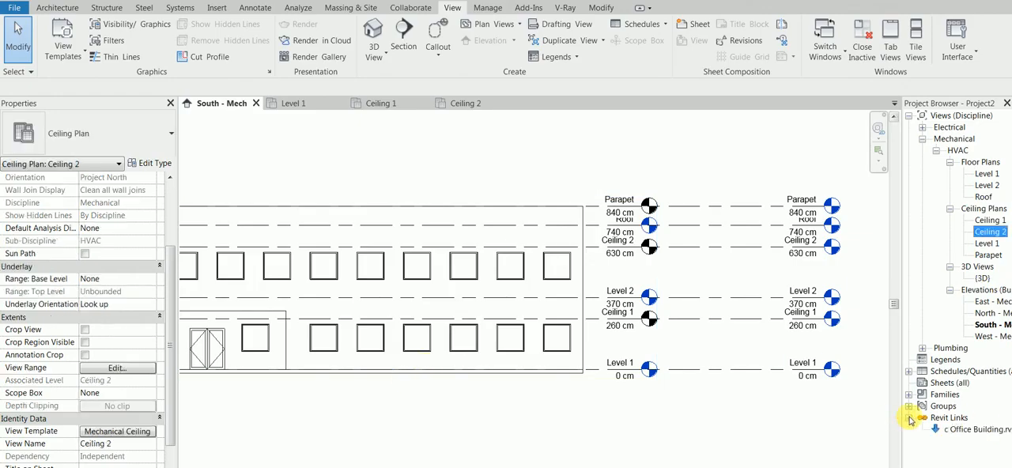
left_click(951, 429)
right_click(952, 430)
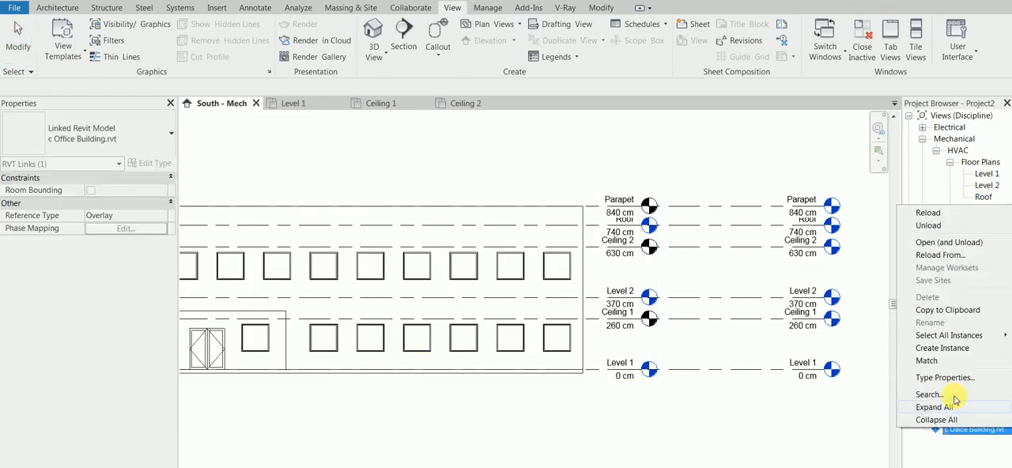
left_click(959, 243)
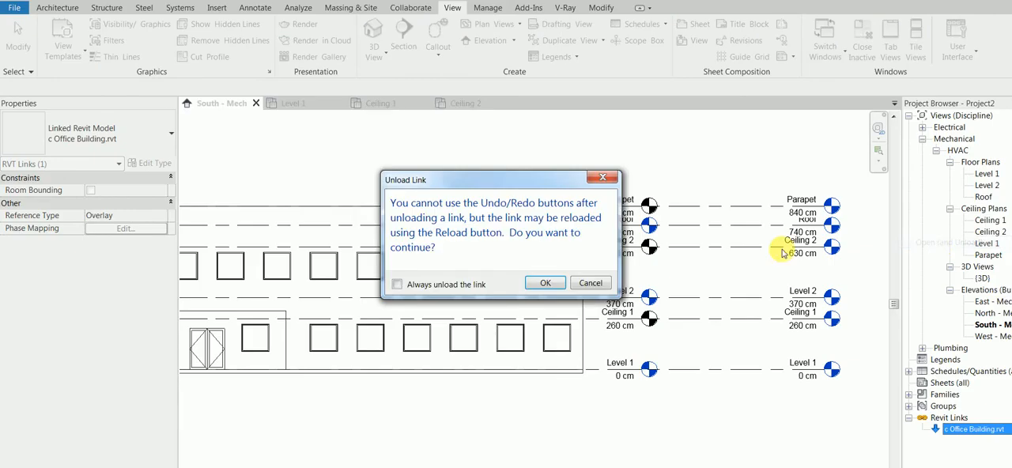
left_click(546, 284)
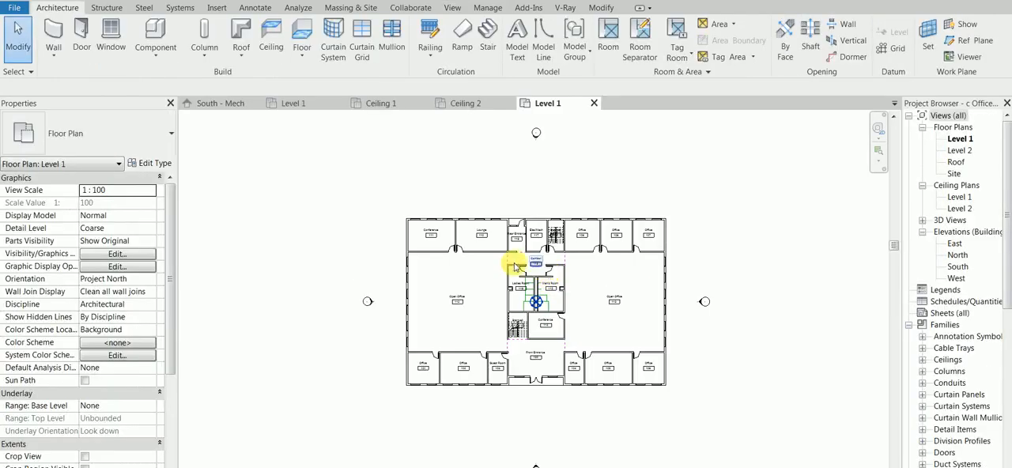
Examine the office building's Level 1 ceiling plan and the ceiling levels in its South elevation.
double_click(960, 198)
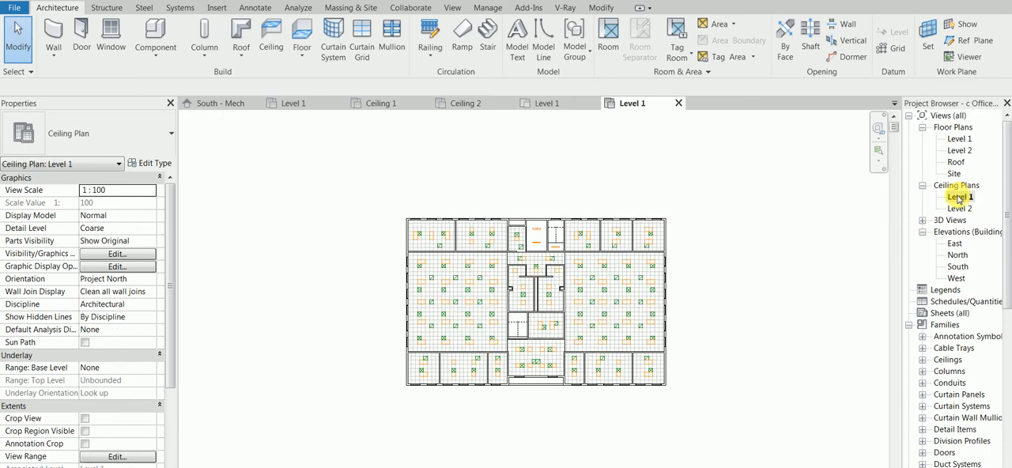
double_click(957, 269)
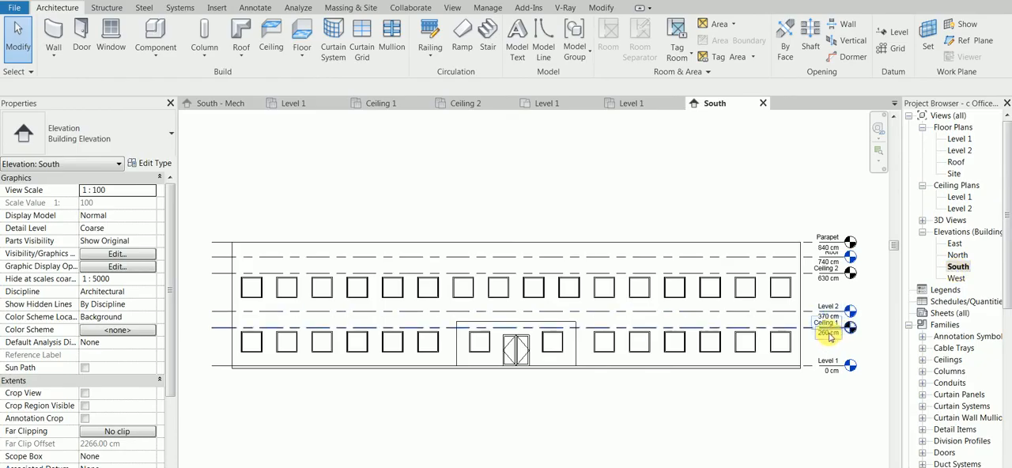
scroll(830, 332, "up", 4)
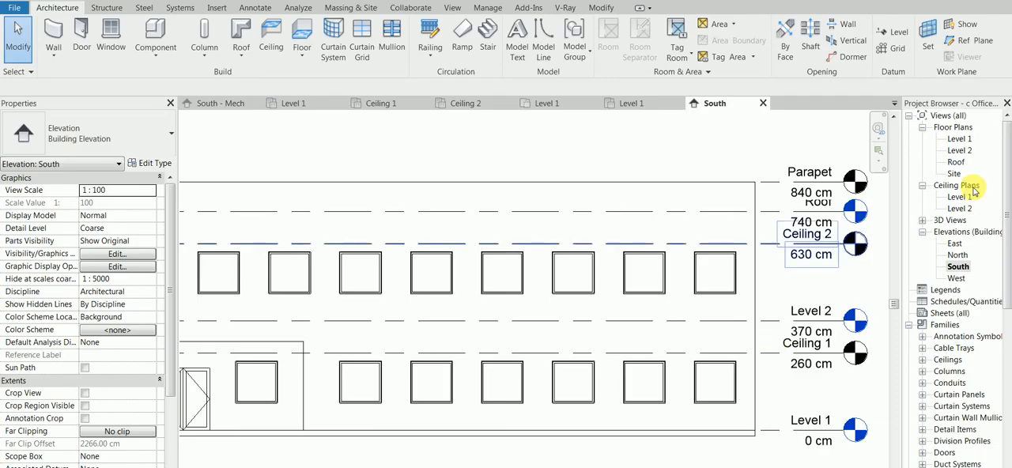
double_click(958, 197)
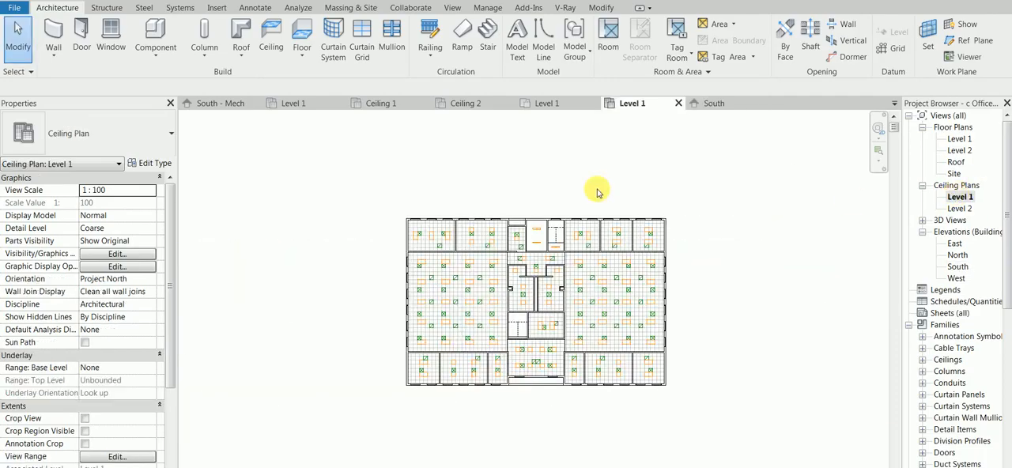
Check the ceiling height in the office building's Level 1 ceiling plan with the Spot Elevation tool.
left_click(255, 7)
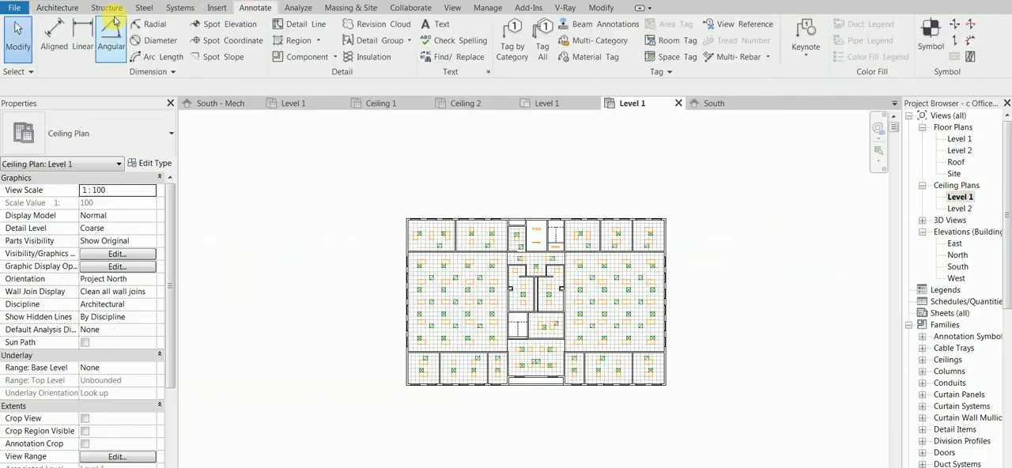
left_click(217, 24)
scroll(431, 293, "up", 5)
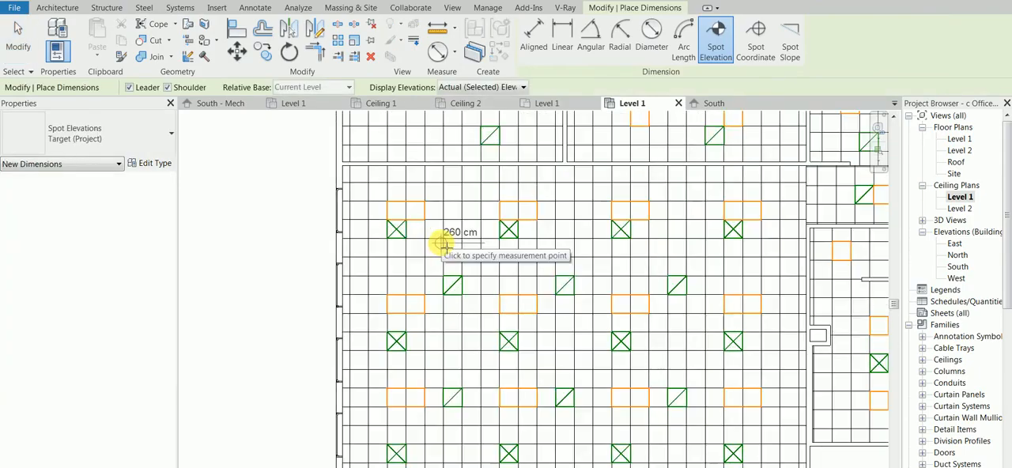
scroll(441, 245, "down", 3)
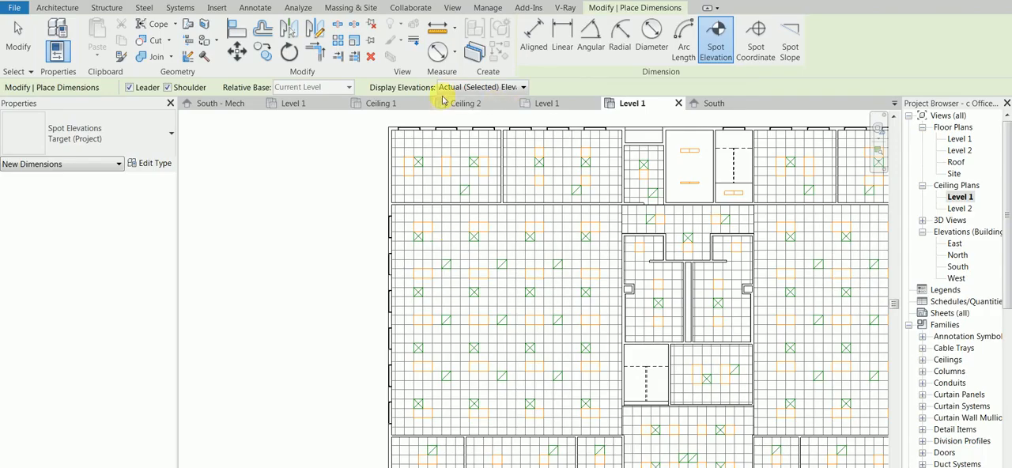
Close the office building's South elevation, Level 1 ceiling plan and Level 1 floor plan, returning to Project2.
left_click(382, 104)
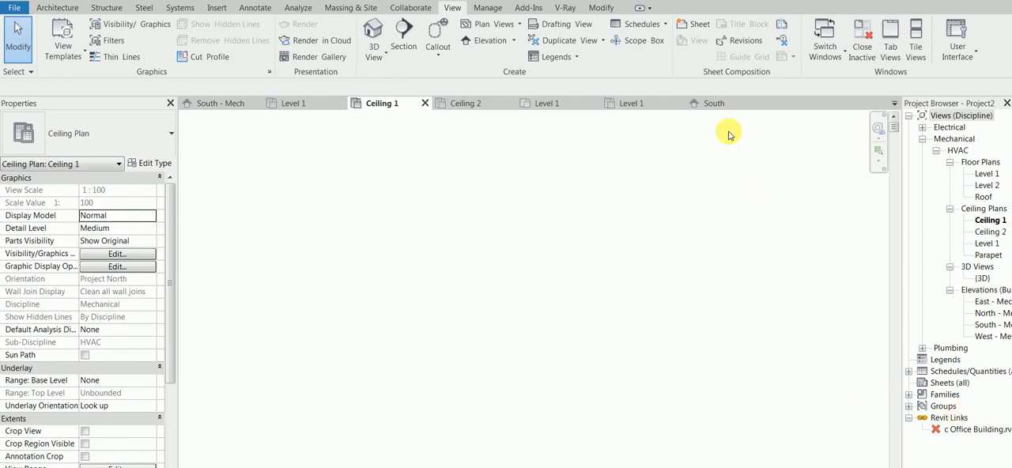
left_click(725, 103)
left_click(764, 104)
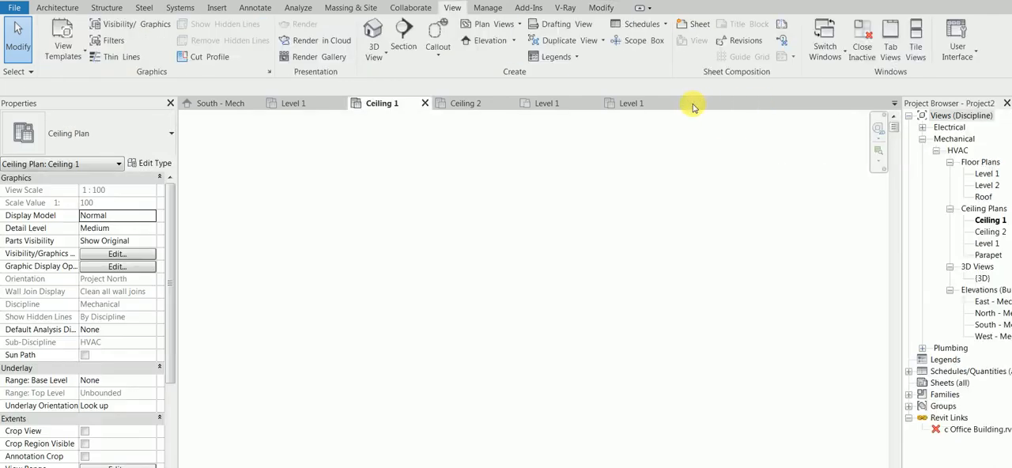
left_click(657, 103)
left_click(678, 103)
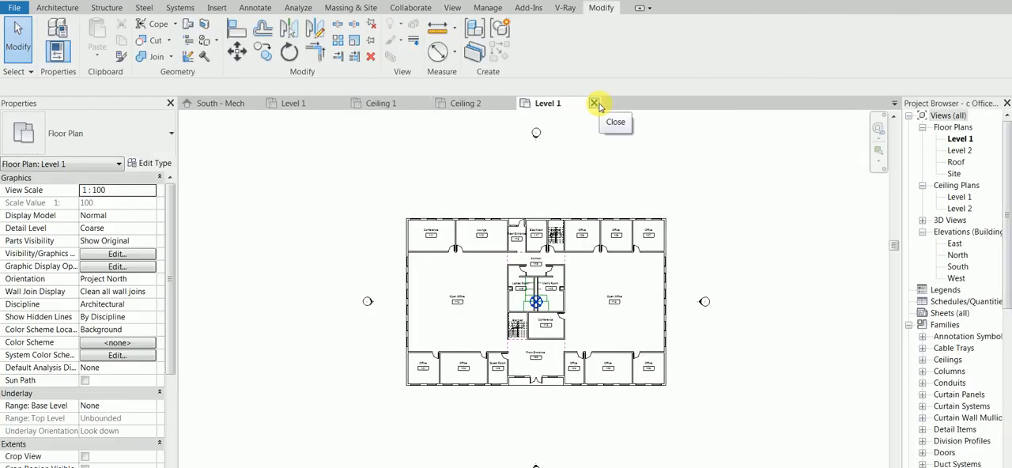
left_click(596, 104)
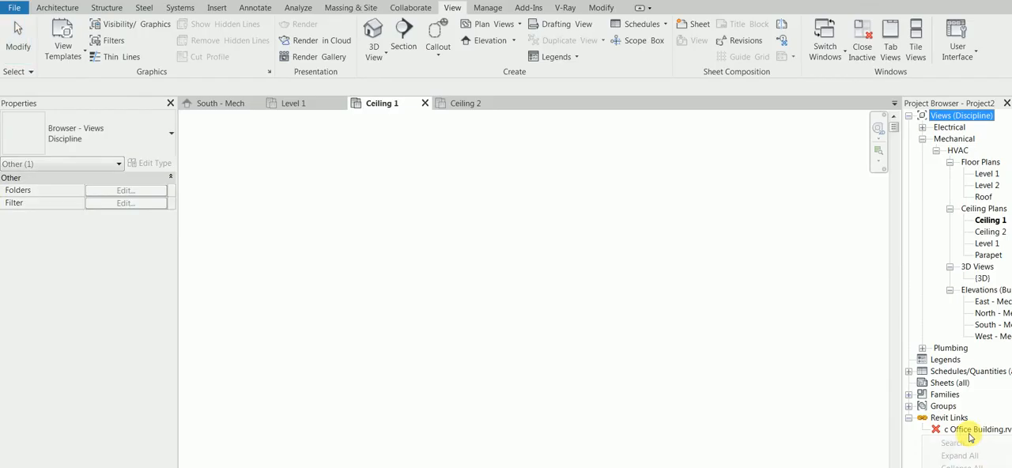
Reload the linked c Office Building.rvt model in Project2.
left_click(977, 429)
right_click(977, 430)
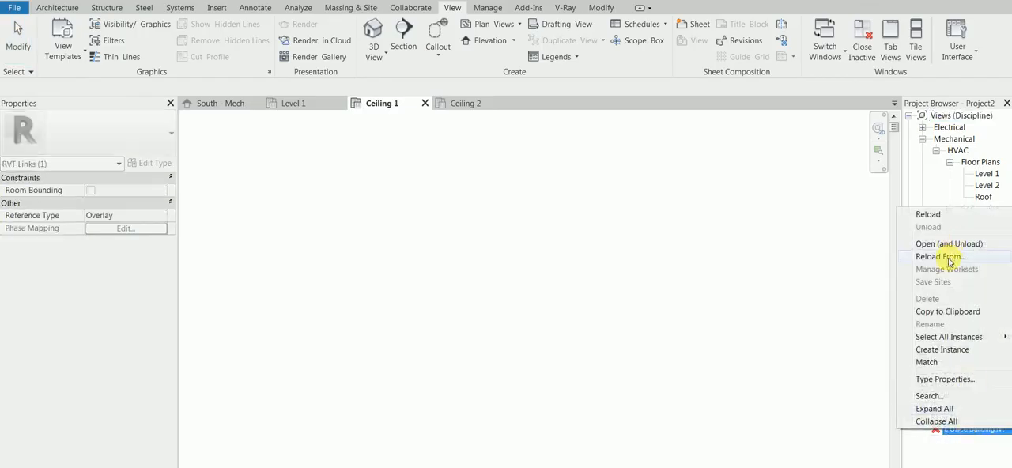
left_click(941, 215)
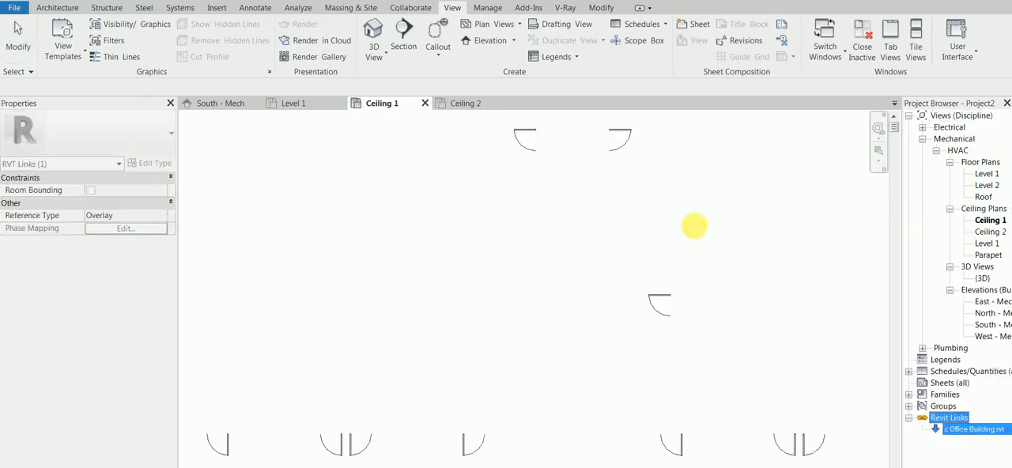
Set the cut plane offset to 260 cm in the view range of the Ceiling 1 ceiling plan.
left_click(309, 103)
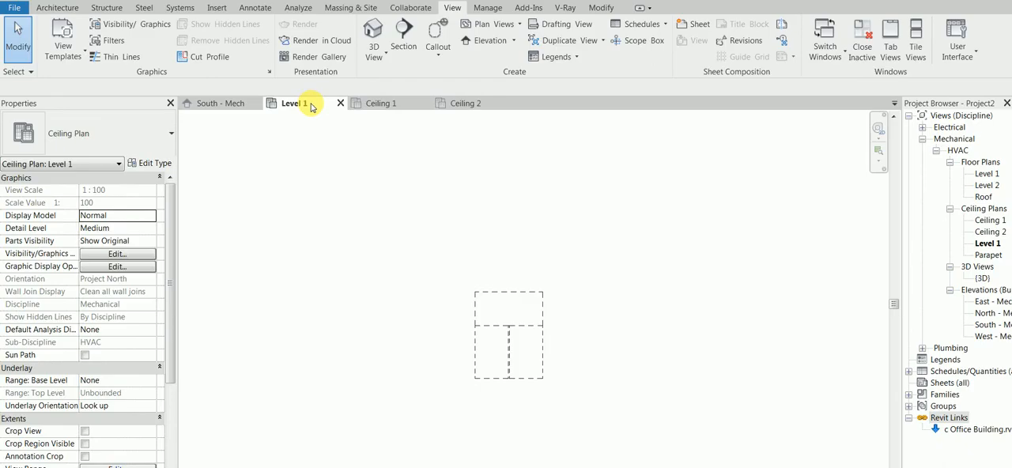
double_click(990, 220)
scroll(619, 233, "down", 4)
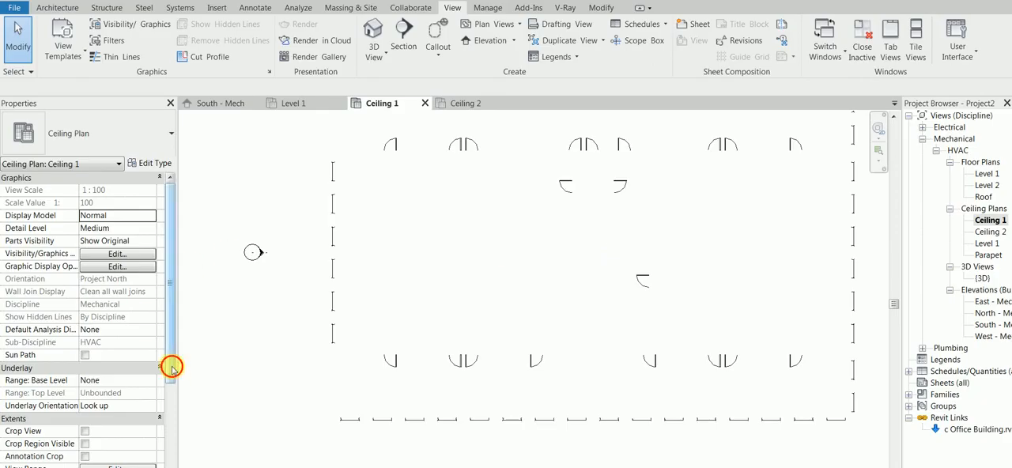
left_click_drag(174, 366, 168, 439)
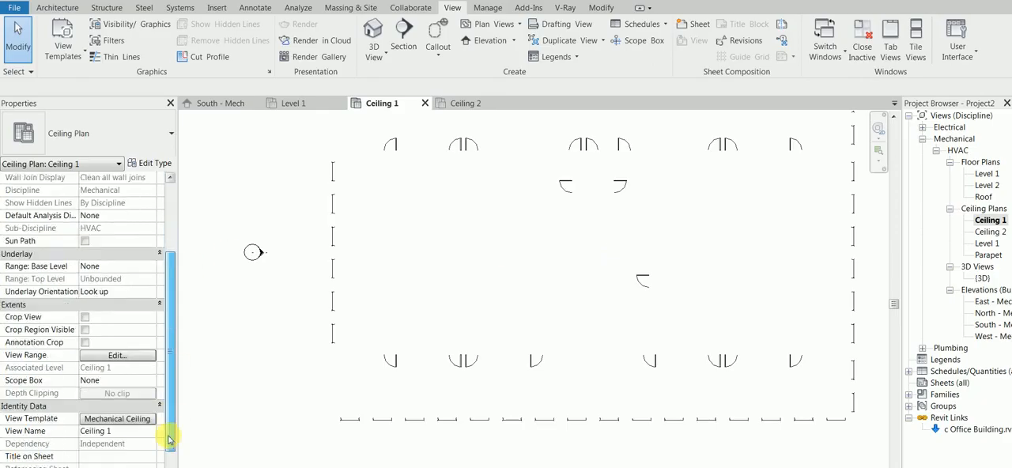
left_click(117, 356)
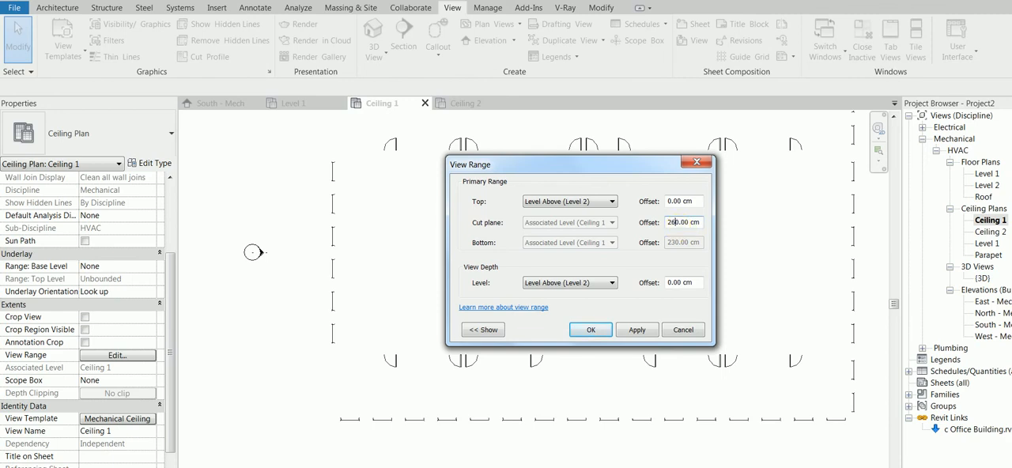
left_click(590, 330)
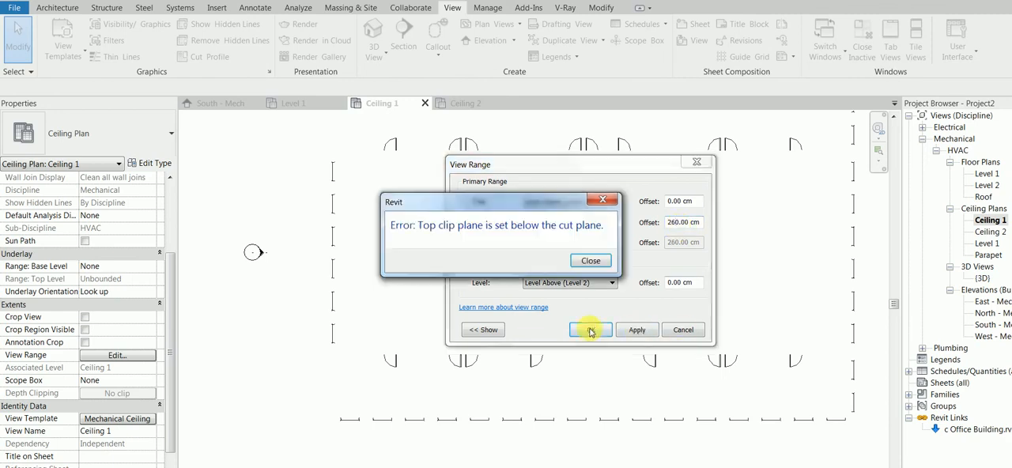
left_click(581, 260)
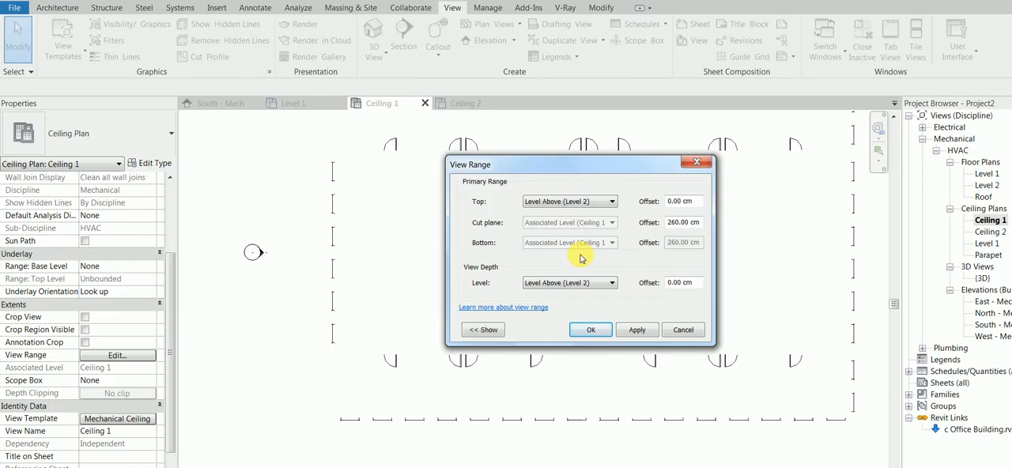
Try to set both the Top and the View Depth of Ceiling 1's view range to the associated level.
left_click(601, 200)
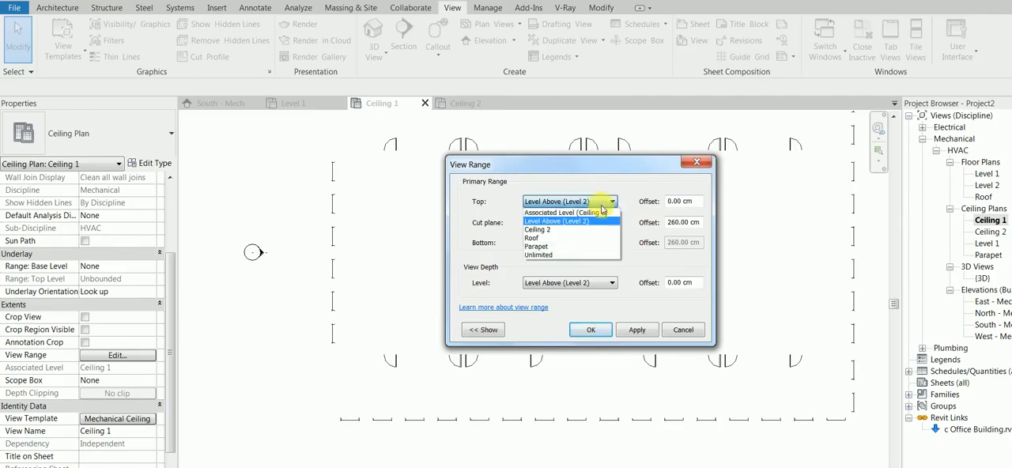
left_click(602, 212)
left_click(599, 285)
scroll(600, 291, "up", 2)
left_click(577, 295)
left_click(591, 329)
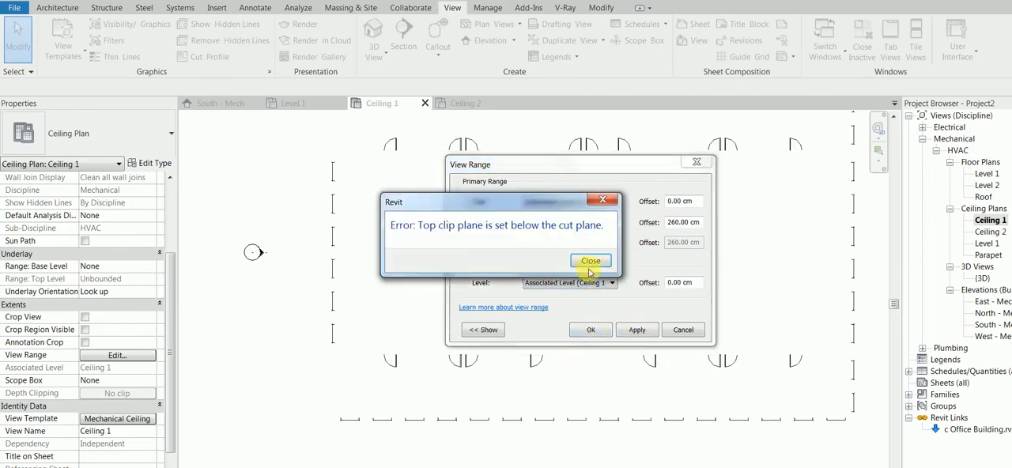
left_click(591, 262)
Set the View Depth and the Top of Ceiling 1's view range to Unlimited and apply them.
left_click(577, 283)
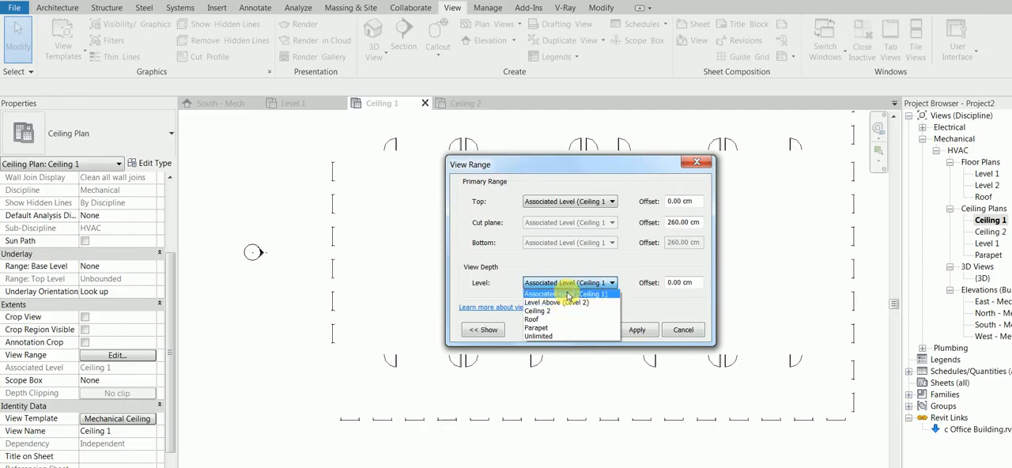
left_click(544, 336)
left_click(652, 332)
left_click(586, 267)
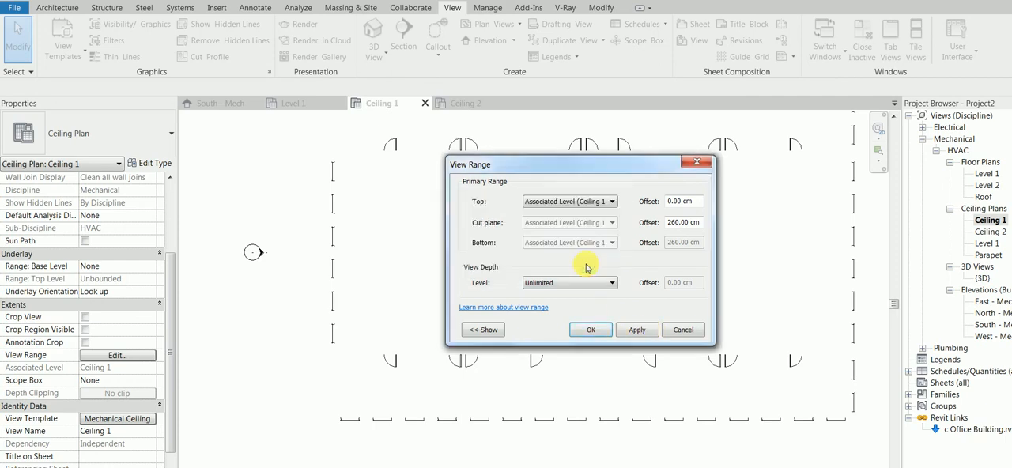
left_click(585, 203)
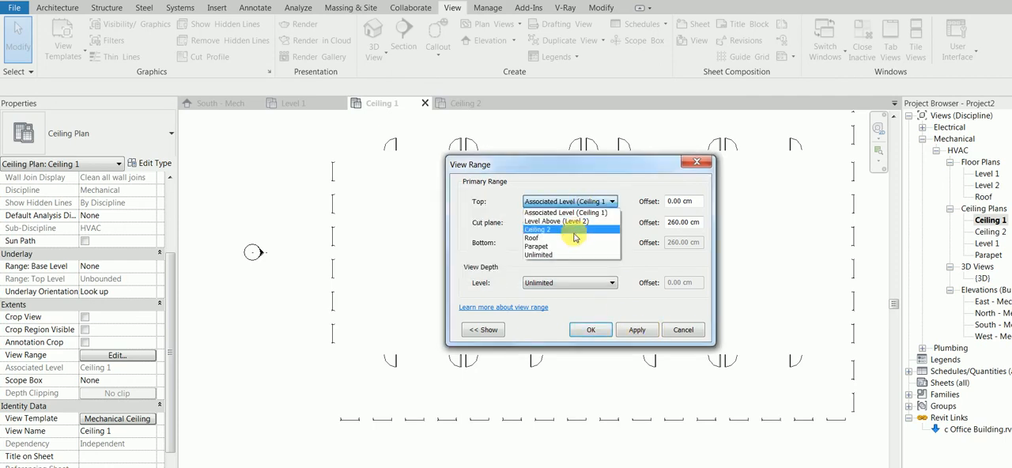
left_click(558, 255)
left_click(639, 331)
left_click(586, 330)
middle_click_drag(469, 205, 479, 255)
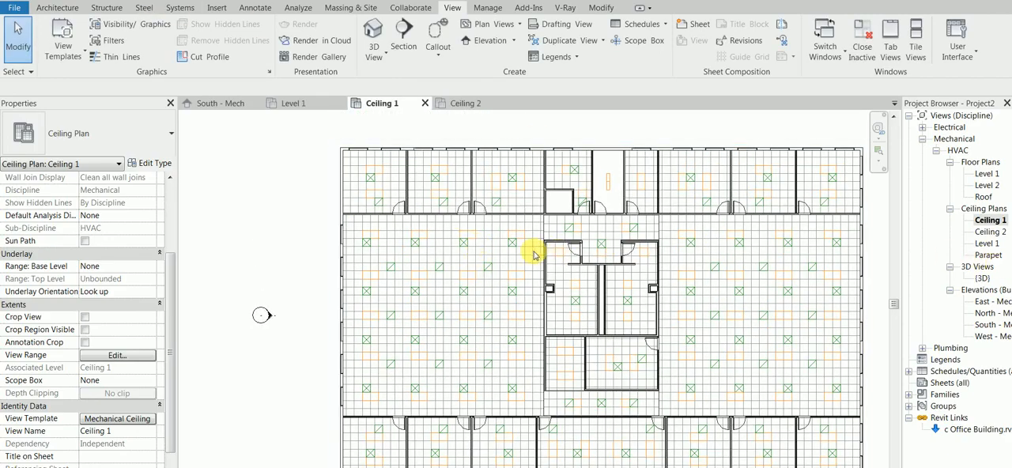
Check the ceiling height in the Ceiling 1 plan with the Spot Elevation tool.
left_click(254, 8)
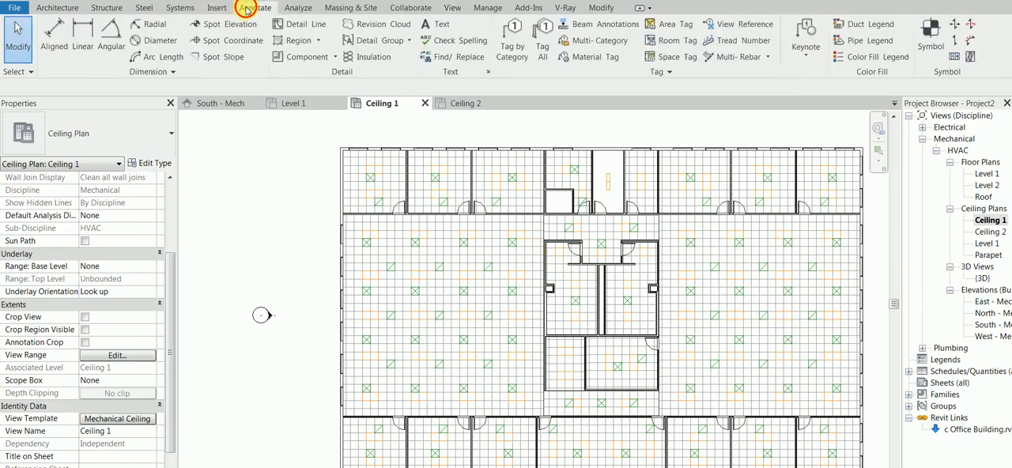
left_click(224, 28)
scroll(395, 251, "up", 4)
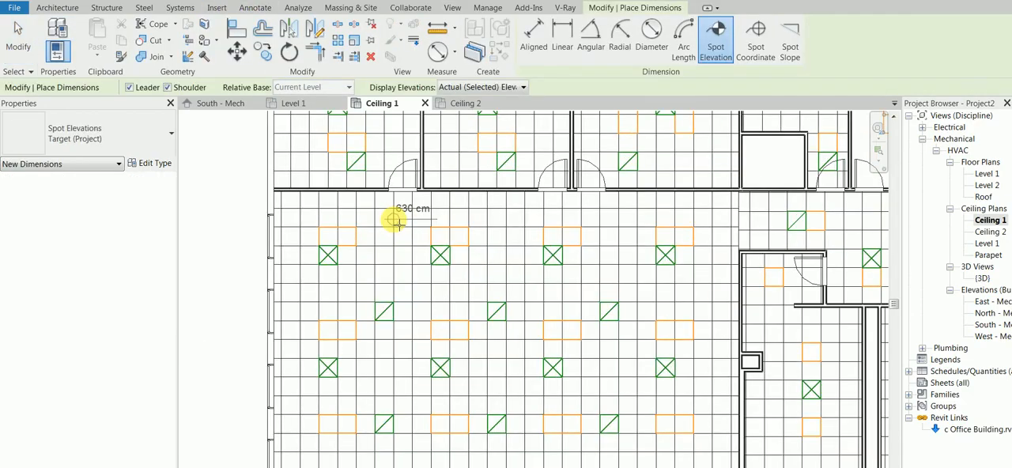
scroll(393, 219, "down", 2)
scroll(393, 221, "up", 1)
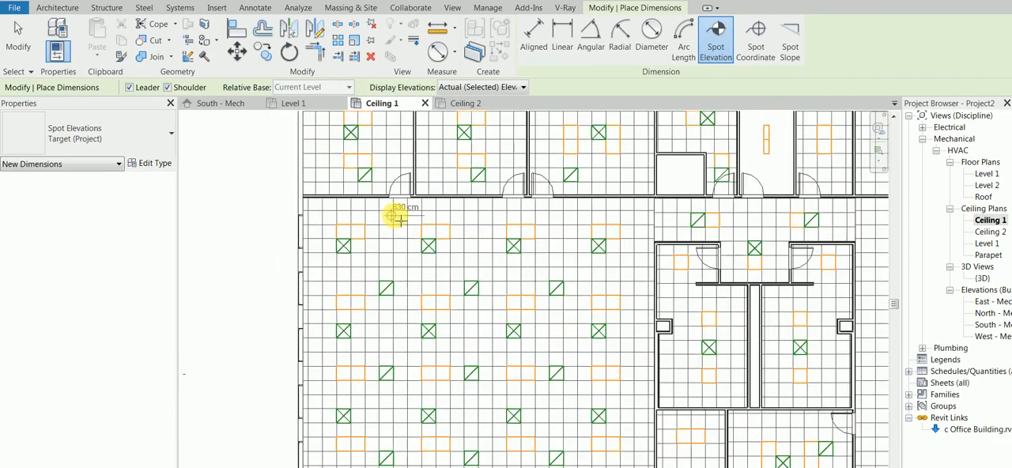
In the Ceiling 2 plan's view range, set the View Depth to Unlimited and try the associated level as Top.
double_click(990, 232)
scroll(564, 237, "down", 1)
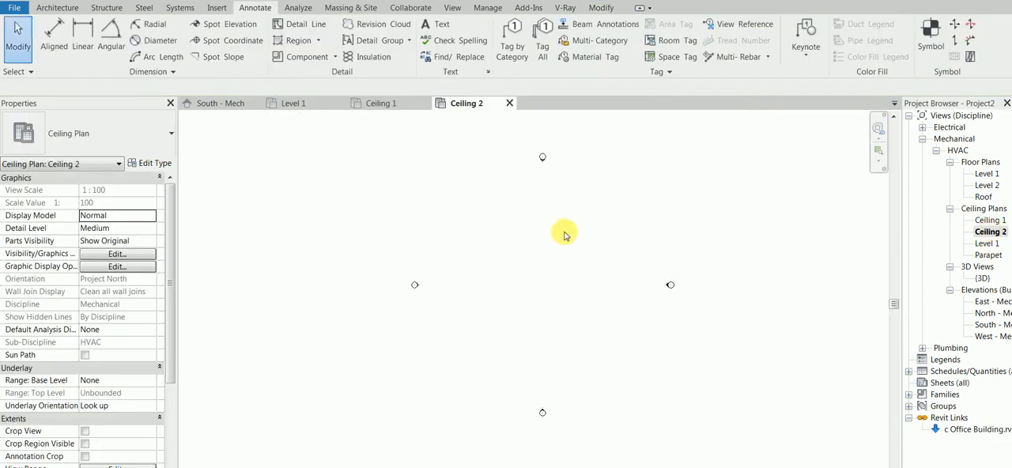
key("v")
key("r")
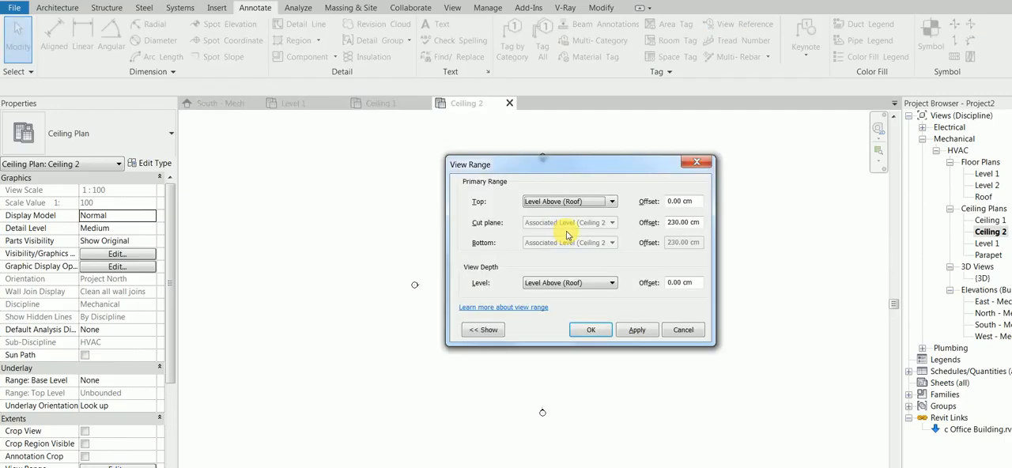
left_click(603, 205)
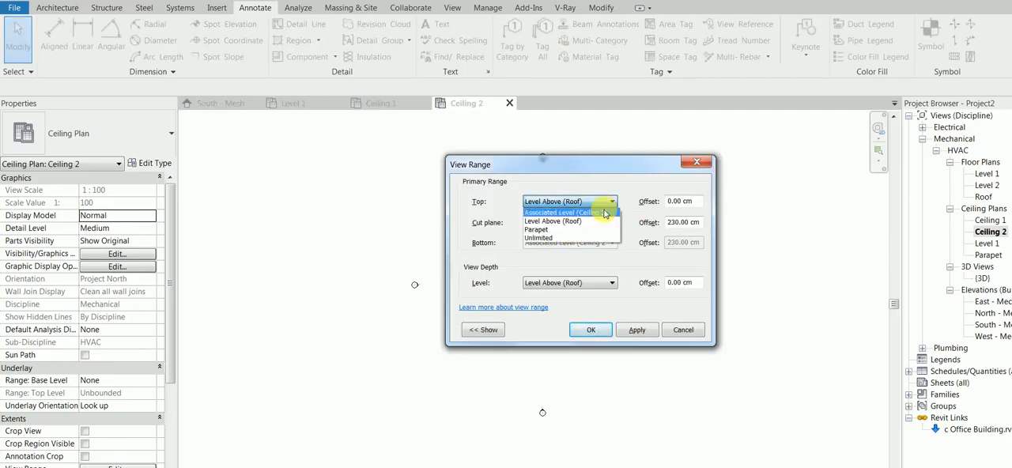
left_click(606, 213)
left_click(608, 284)
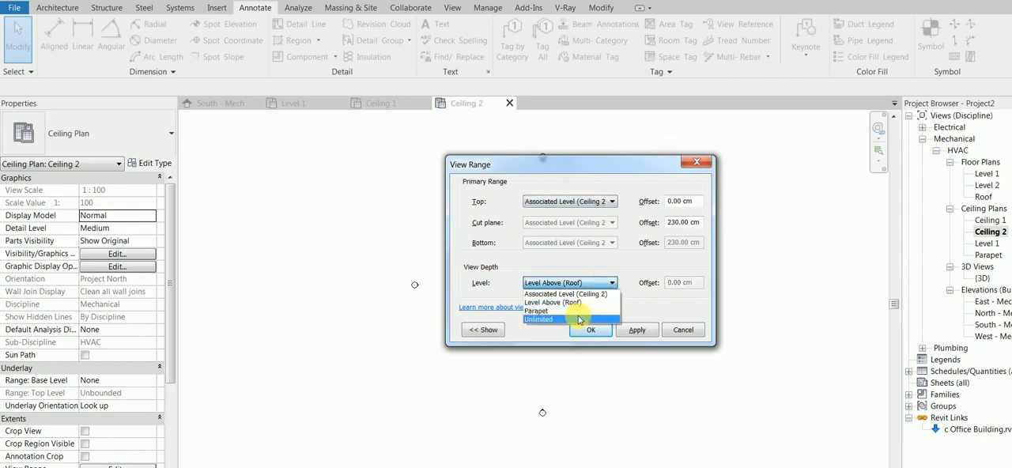
left_click(582, 320)
left_click(637, 330)
left_click(601, 324)
Set the Top of Ceiling 2's view range to Unlimited and apply the view range.
left_click(557, 204)
left_click(560, 240)
left_click(635, 331)
left_click(590, 330)
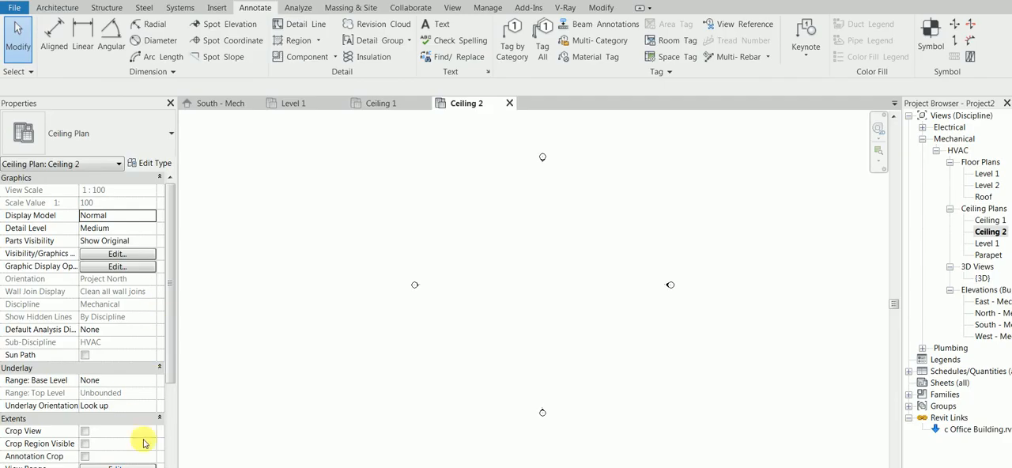
Try the associated level as the Top of Ceiling 2's view range, and restore it to Unlimited.
left_click(135, 463)
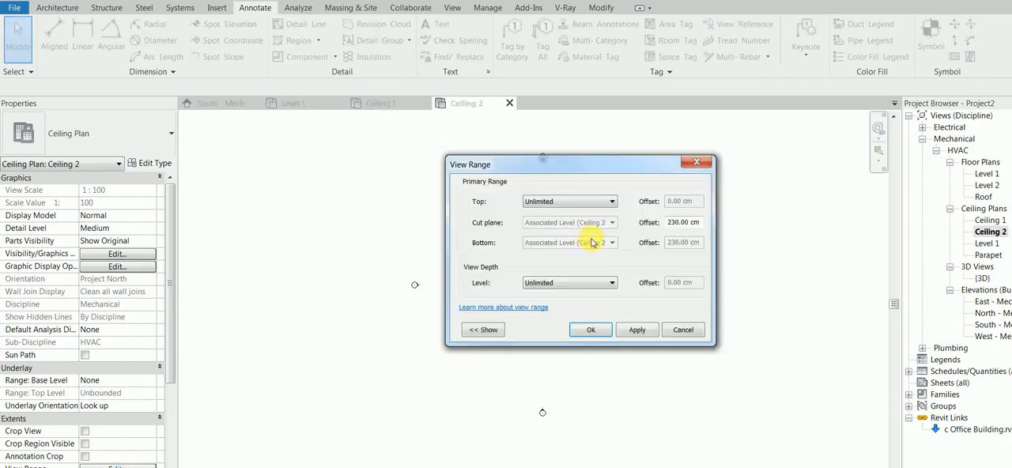
double_click(678, 222)
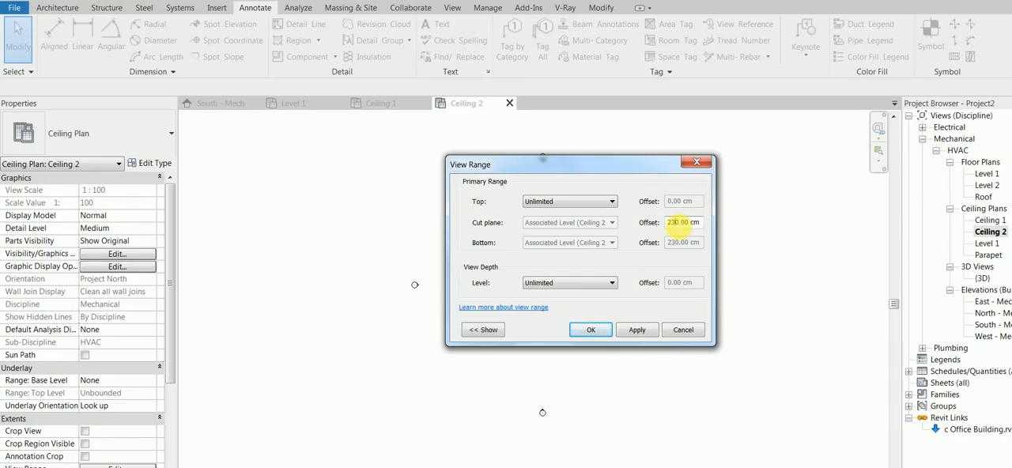
left_click(587, 284)
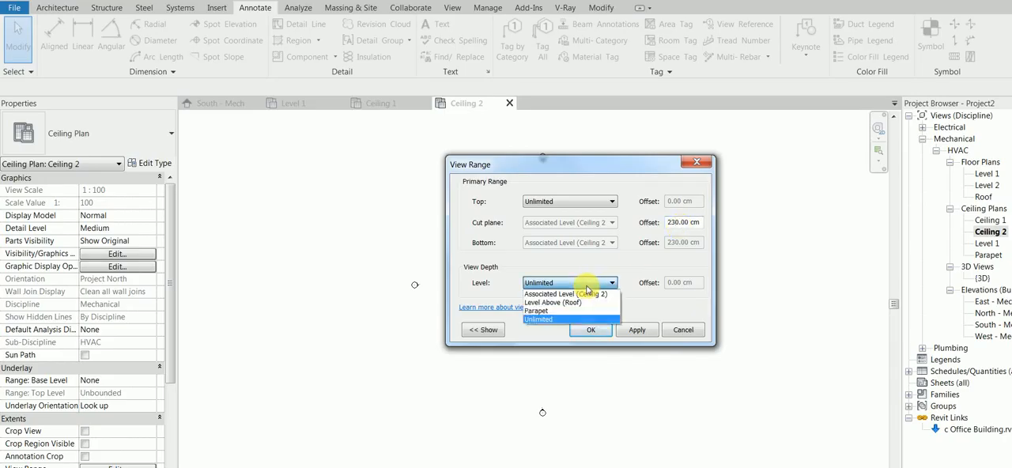
left_click(588, 285)
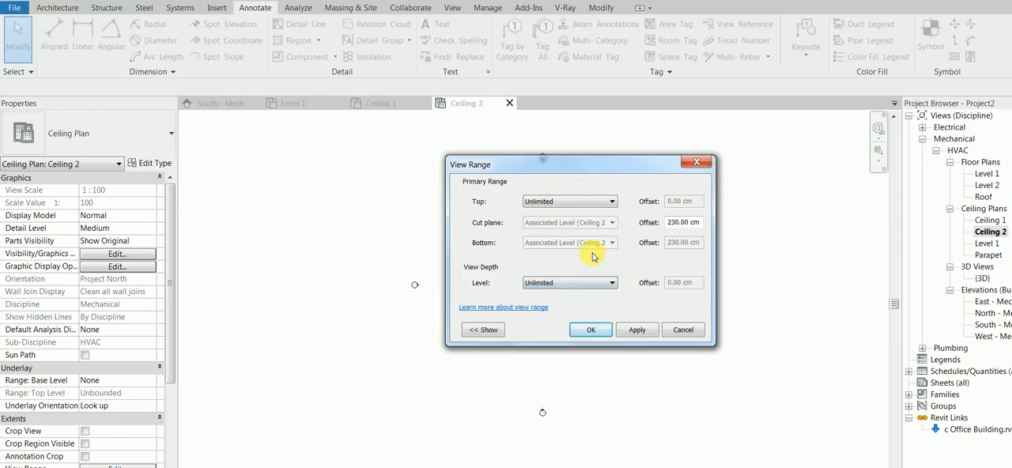
left_click(585, 199)
left_click(589, 212)
left_click(639, 331)
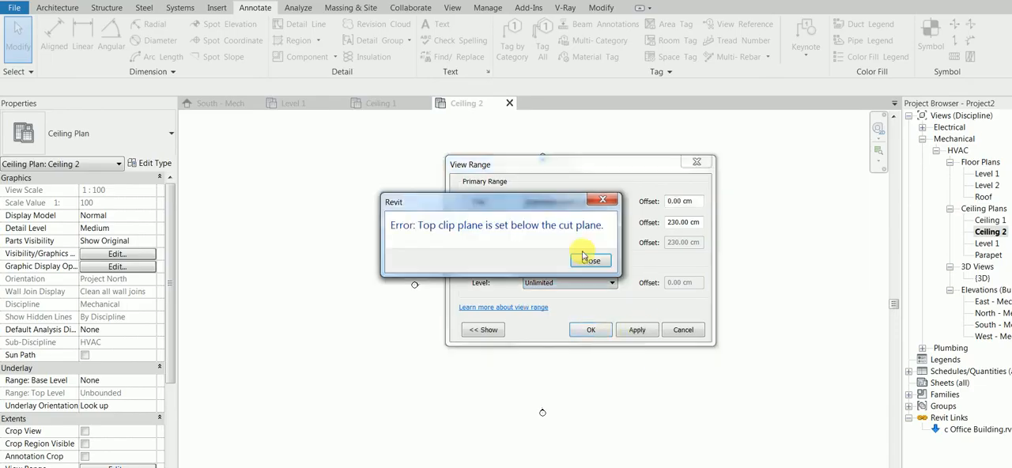
left_click(585, 261)
left_click(570, 203)
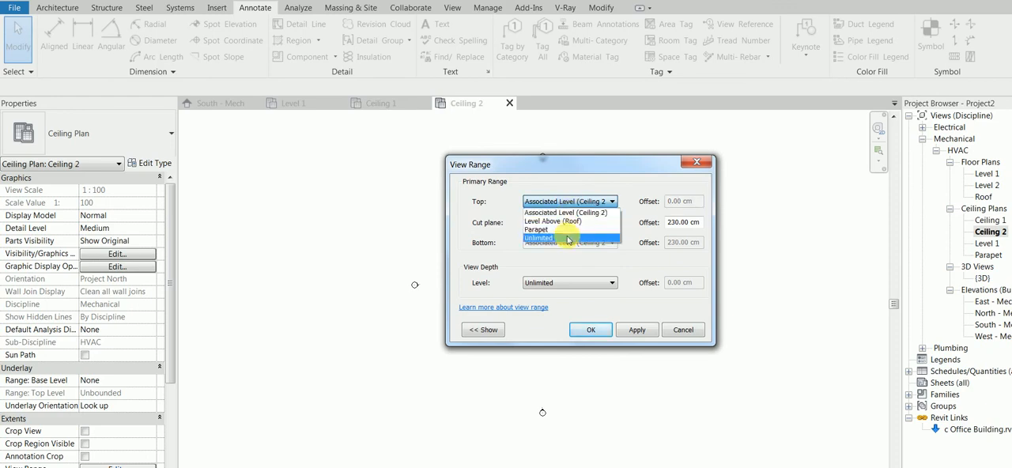
left_click(567, 238)
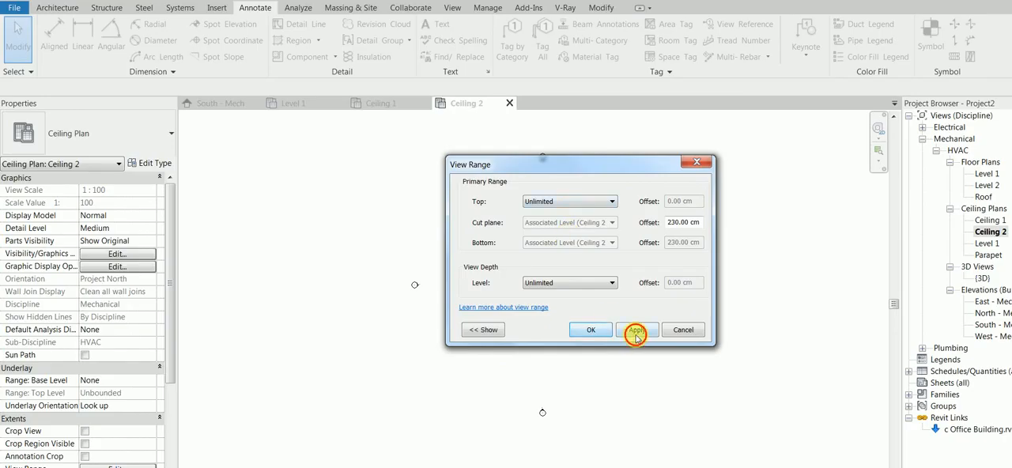
left_click(586, 332)
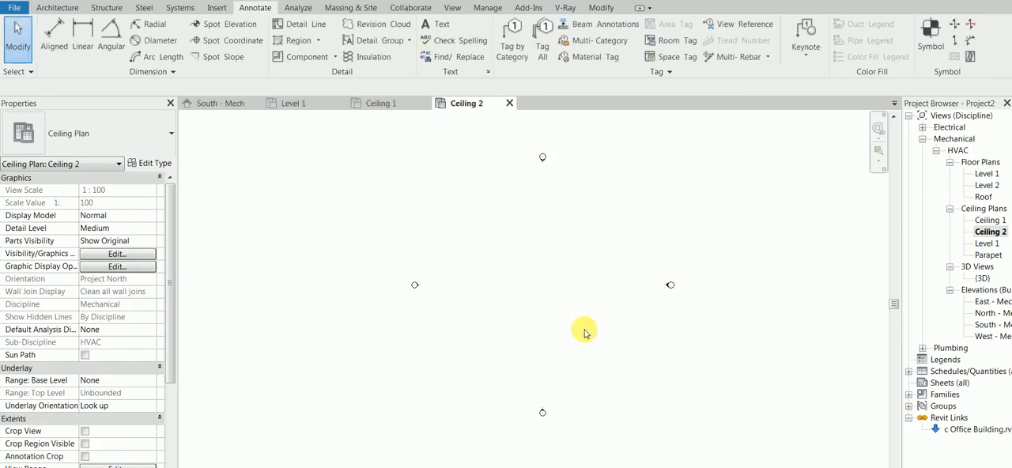
Examine the ceiling and floor level heights in the South - Mech elevation.
left_click(985, 243)
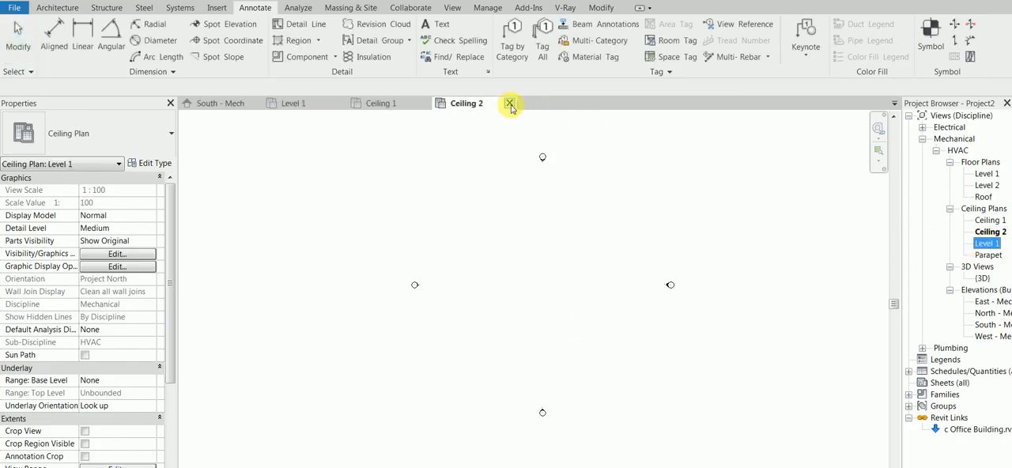
left_click(226, 104)
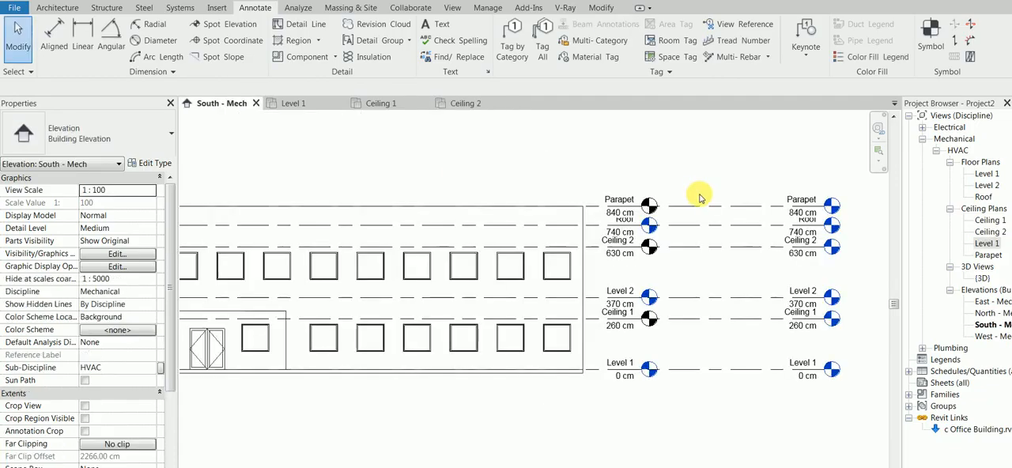
scroll(787, 261, "up", 1)
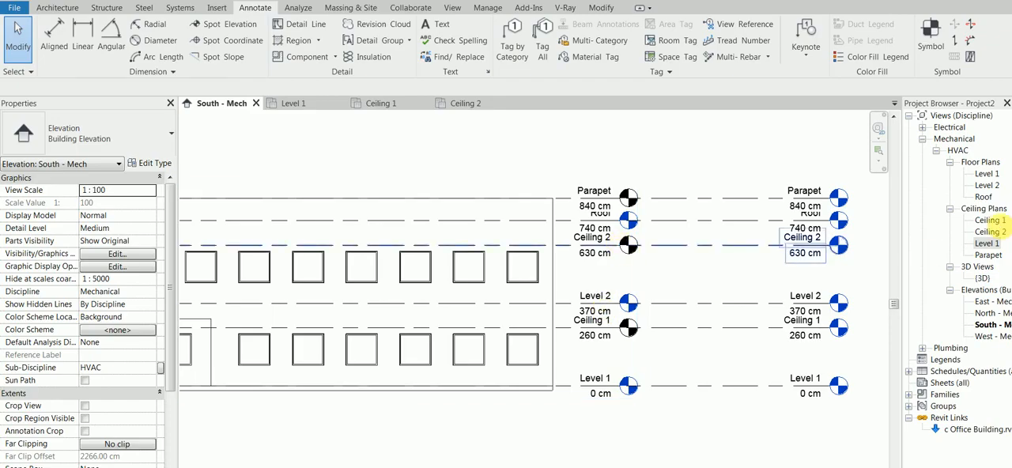
Set the View Depth and Top of the Level 1 ceiling plan's view range to Level 2 and apply them.
double_click(987, 243)
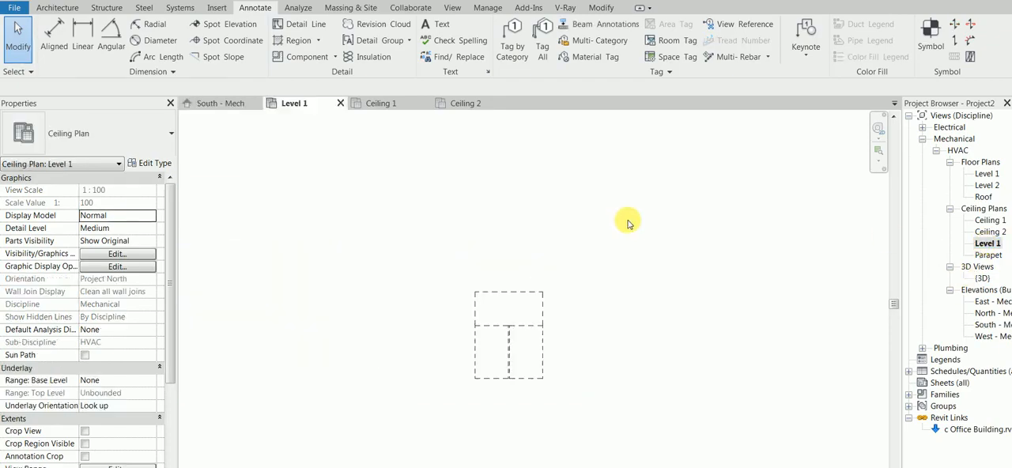
left_click(117, 465)
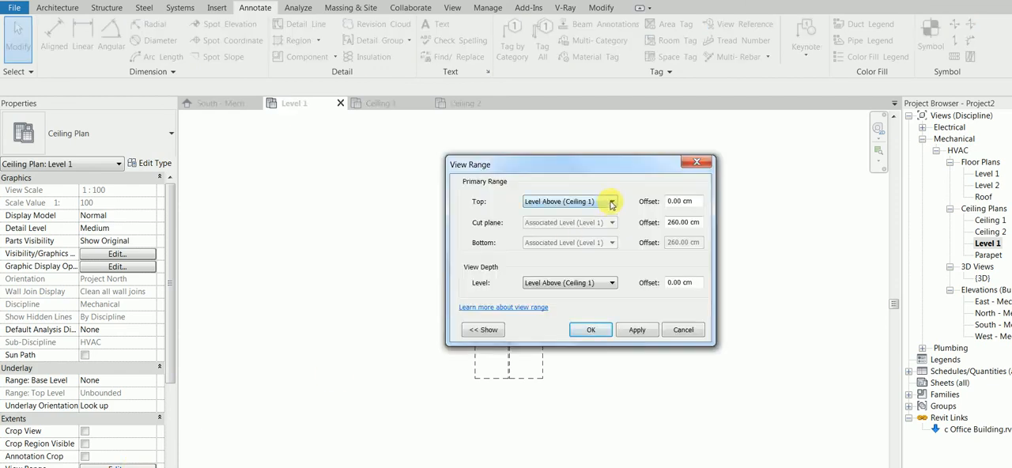
left_click(589, 284)
left_click(587, 311)
left_click(550, 203)
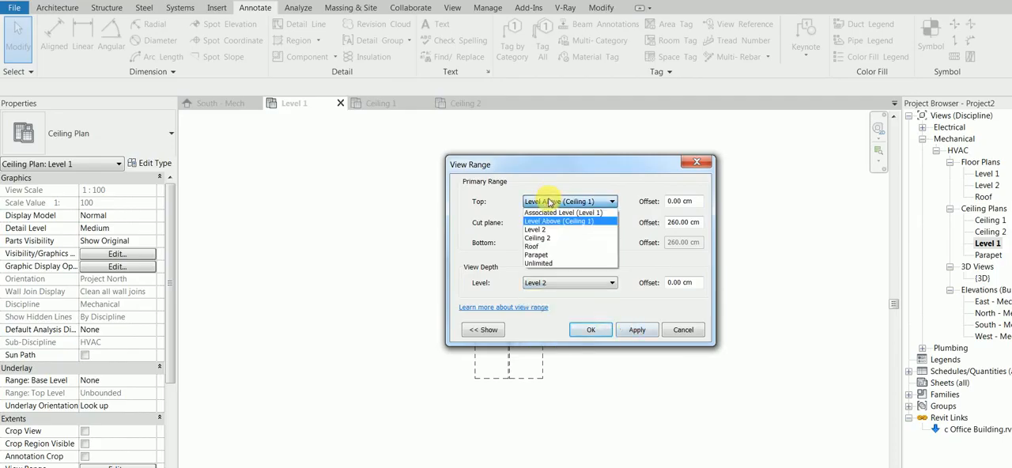
left_click(551, 231)
left_click(647, 331)
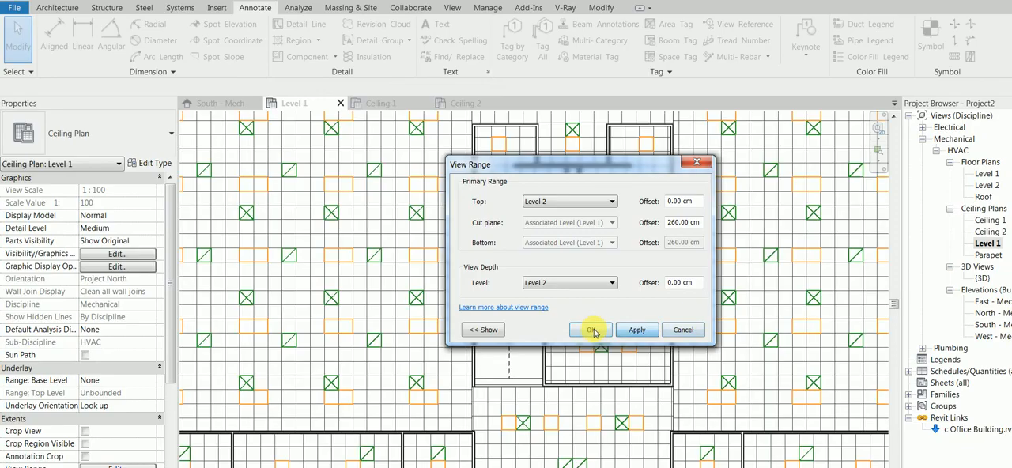
Confirm the Level 1 ceiling plan's view range and start a spot elevation for the large left room's ceiling.
left_click(592, 331)
scroll(588, 324, "down", 3)
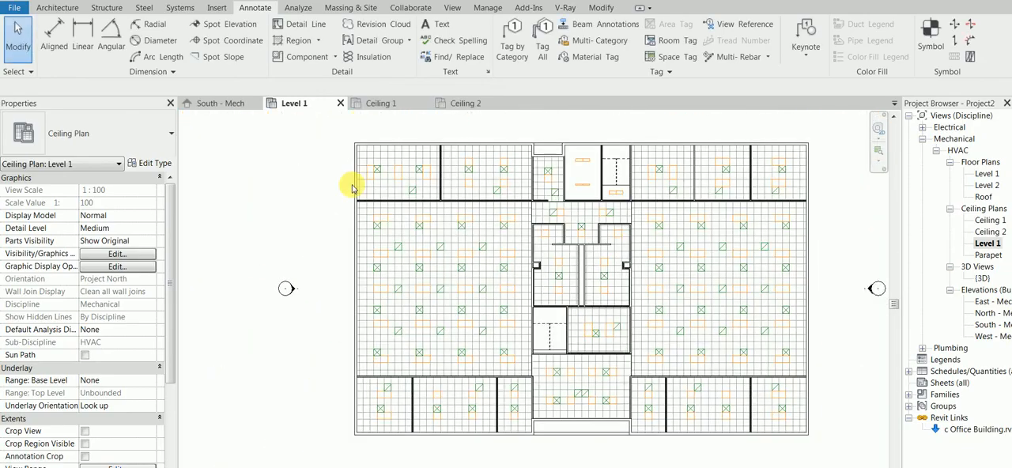
left_click(230, 23)
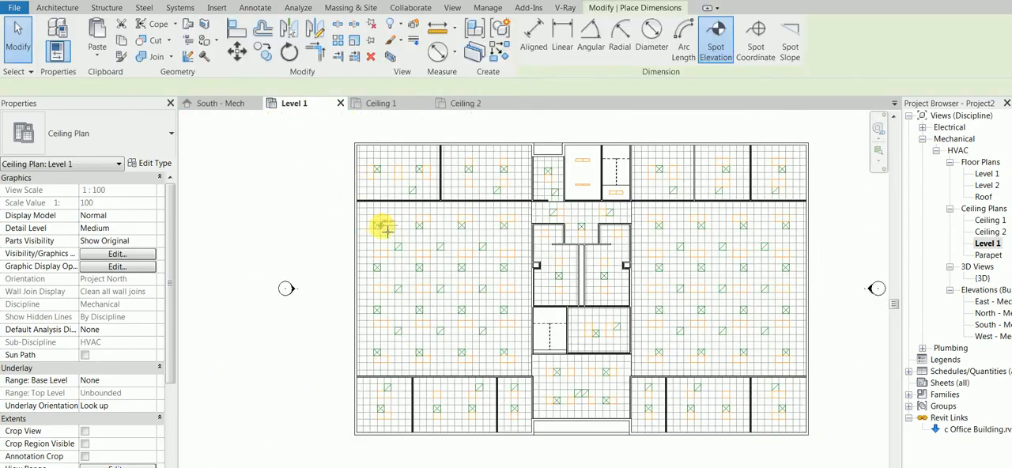
scroll(387, 221, "up", 2)
scroll(394, 212, "up", 2)
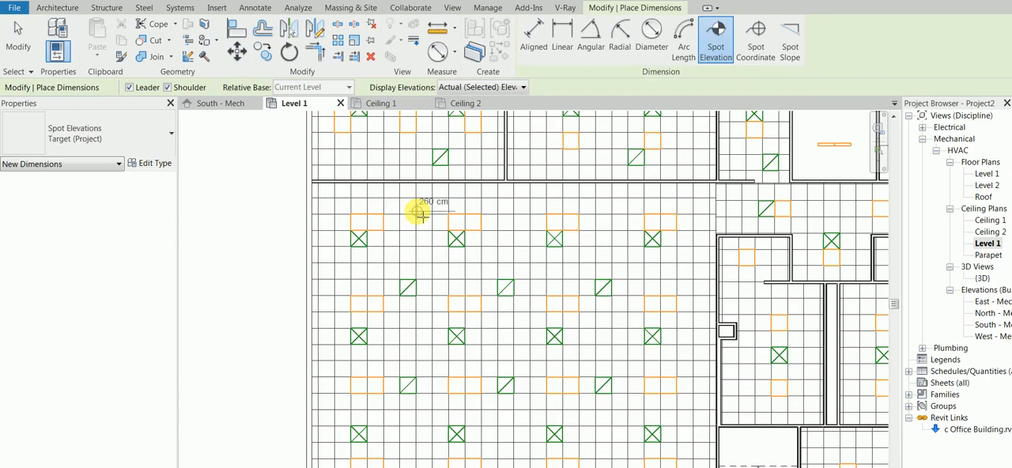
left_click(418, 209)
right_click(553, 198)
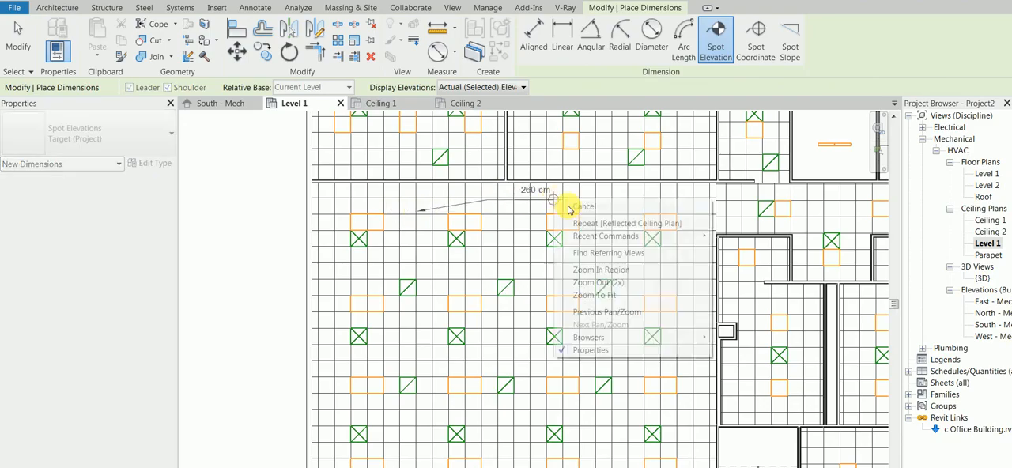
left_click(609, 207)
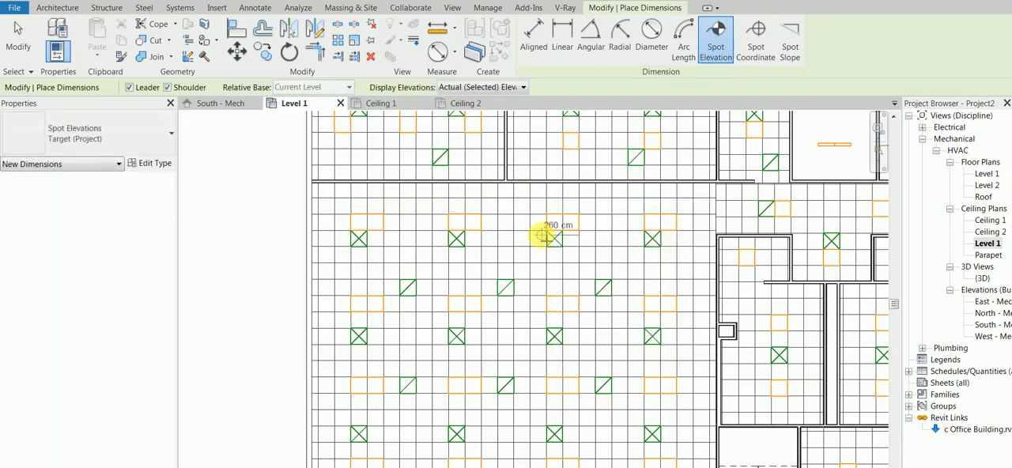
Place a spot elevation with a short shouldered leader on the large left room's ceiling in the Level 1 ceiling plan.
left_click(409, 216)
left_click(430, 205)
left_click(460, 204)
right_click(207, 204)
left_click(233, 215)
scroll(459, 224, "down", 3)
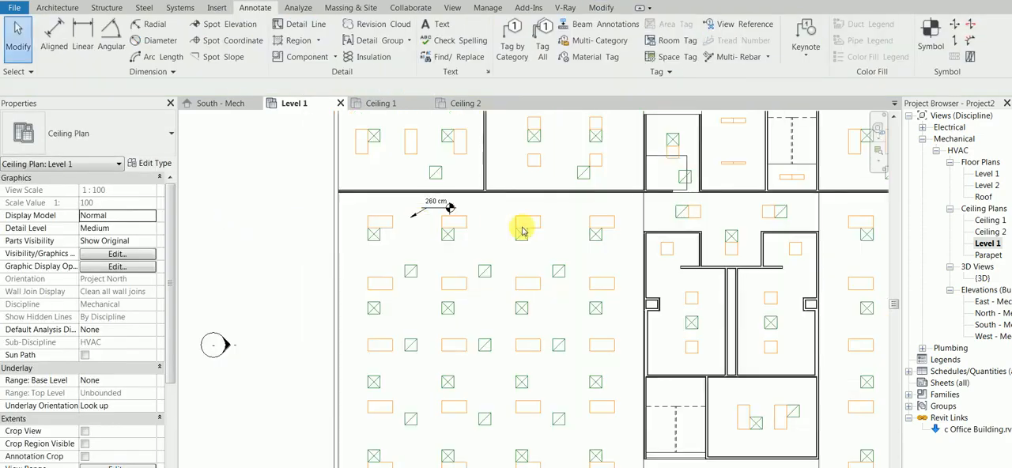
Delete the Ceiling 1 and Ceiling 2 ceiling plans from the project.
left_click(994, 220)
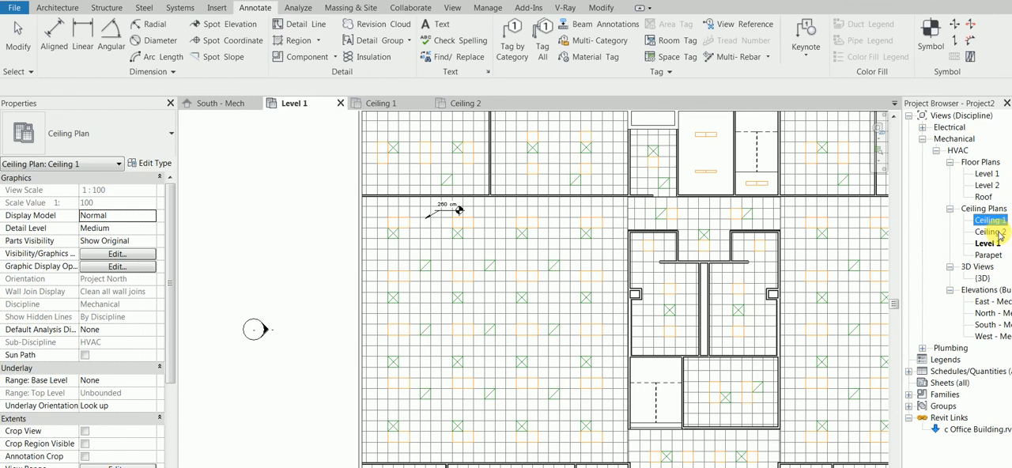
left_click(998, 234, "ctrl")
right_click(999, 234)
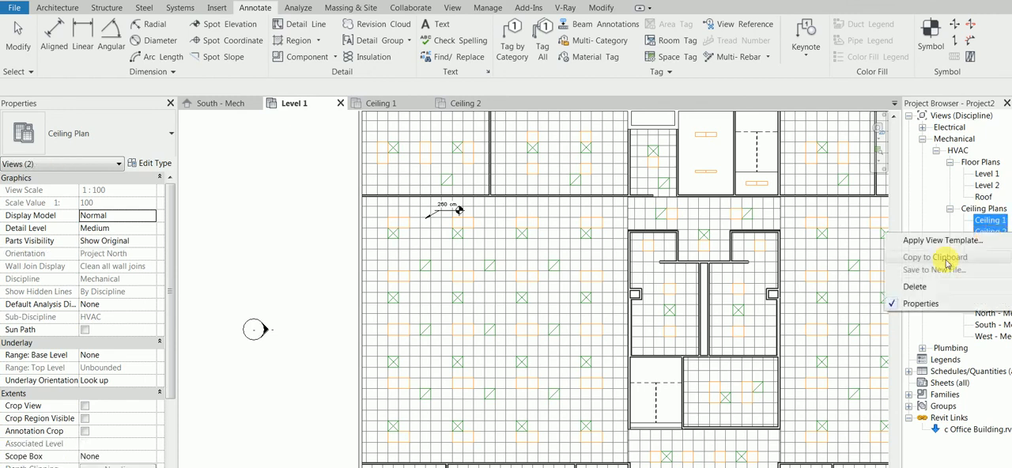
left_click(918, 287)
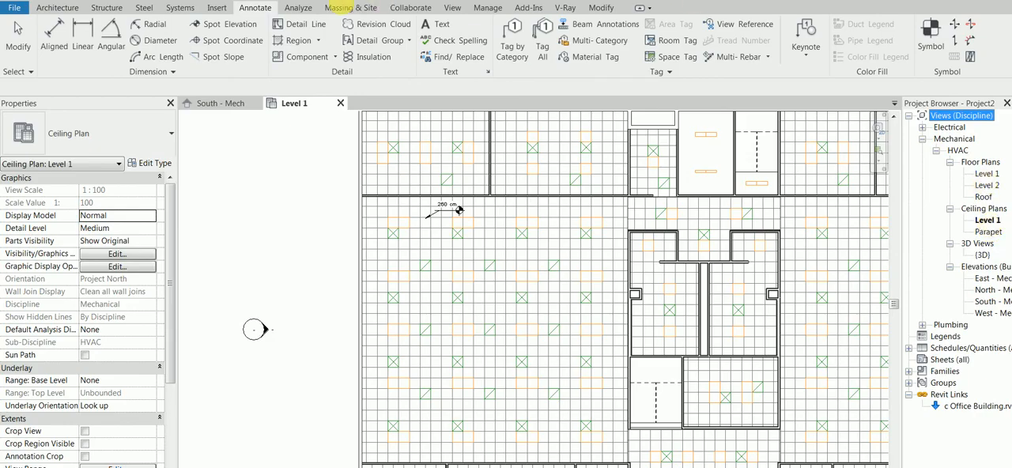
Create a reflected ceiling plan for Level 2 using the Ceiling Plan type.
left_click(450, 9)
left_click(474, 25)
left_click(503, 68)
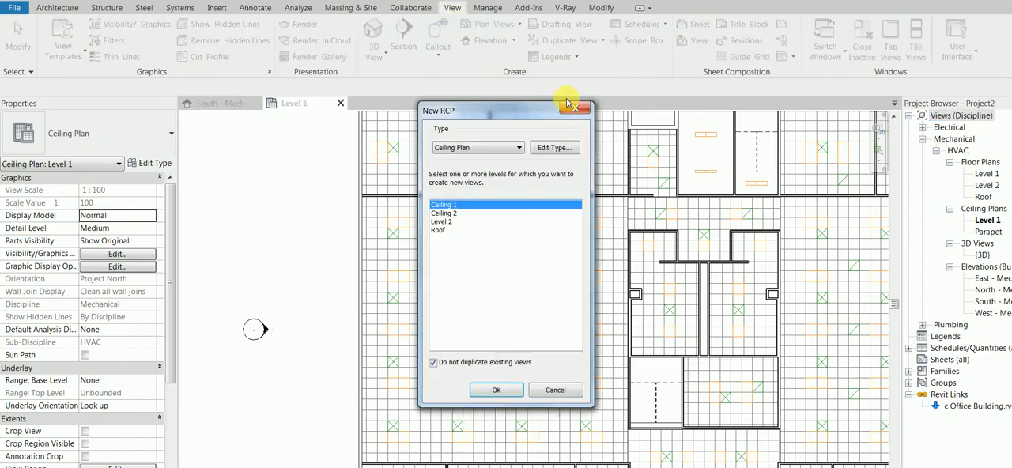
left_click(474, 221)
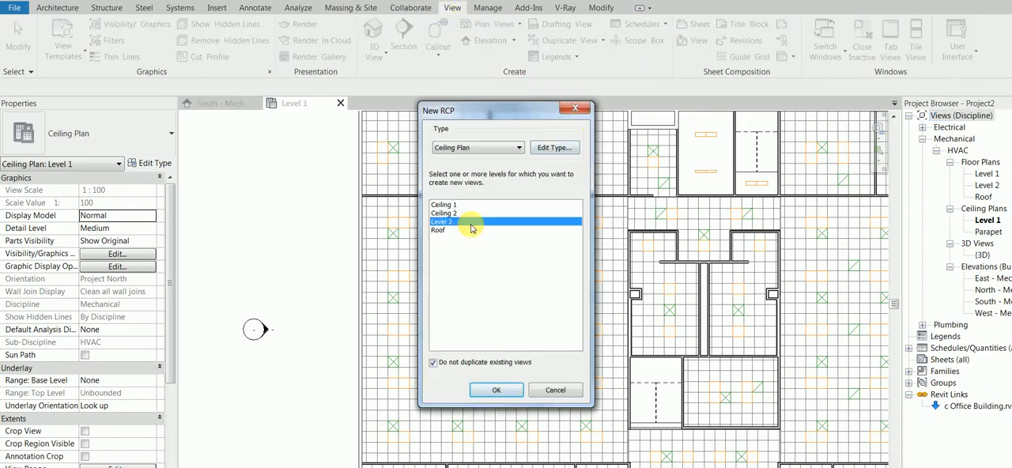
left_click(503, 389)
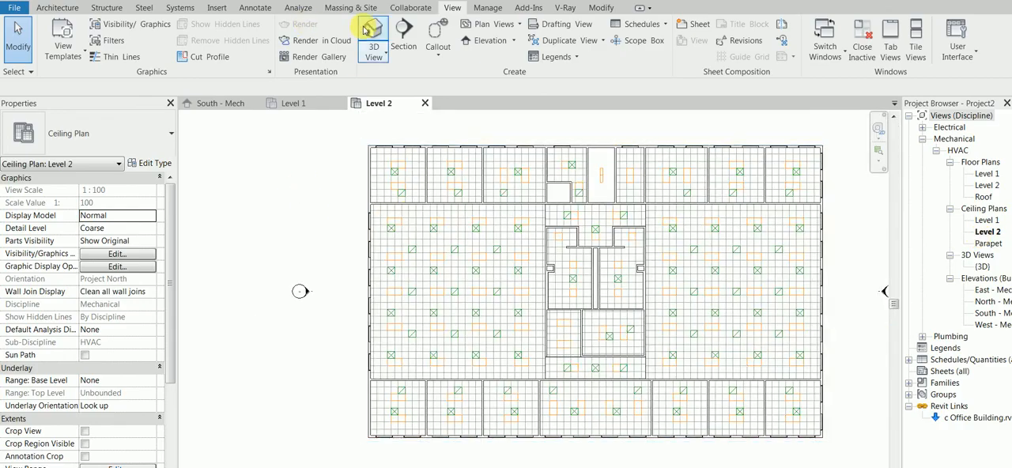
Place a spot elevation with a horizontal leader on the large left room's ceiling in the Level 2 ceiling plan.
left_click(257, 8)
left_click(225, 23)
scroll(414, 224, "up", 1)
scroll(412, 208, "up", 1)
left_click(412, 205)
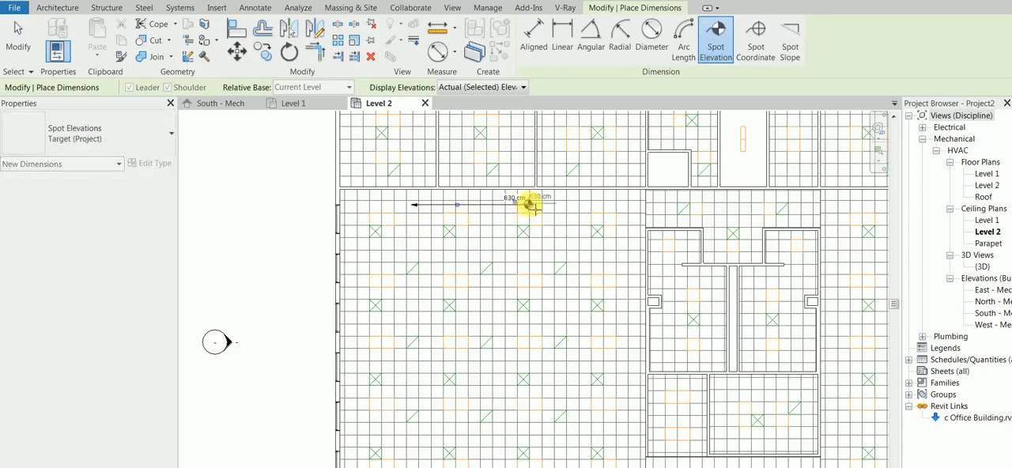
left_click(529, 205)
key("Escape")
key("Escape")
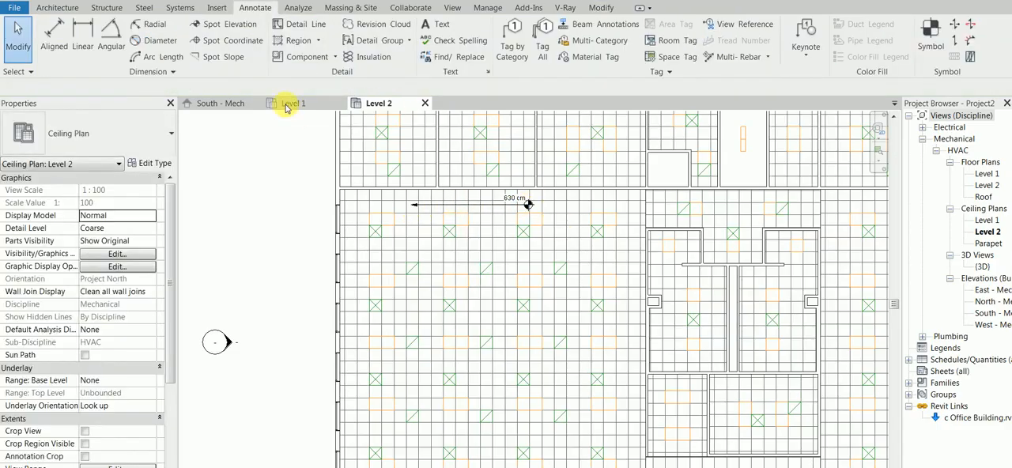
Compare the ceiling level heights in the South - Mech elevation with the spot elevation in the Level 1 ceiling plan.
left_click(225, 102)
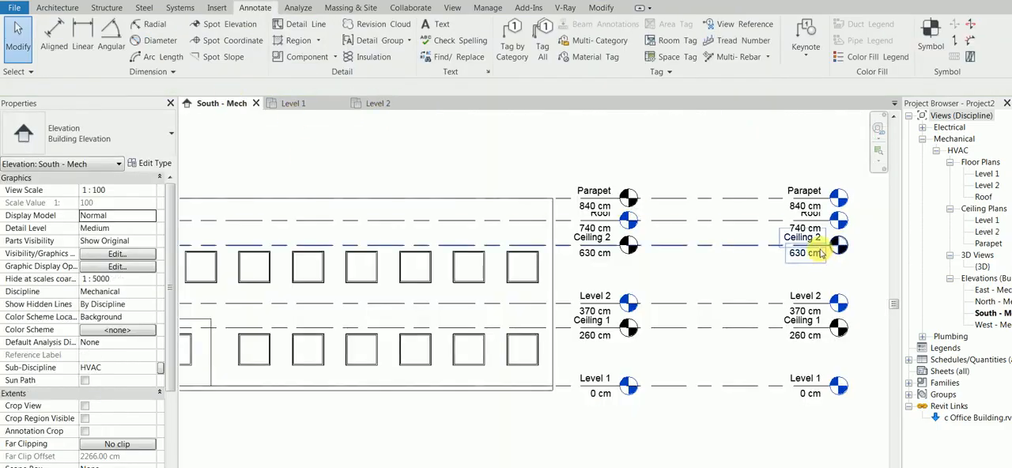
left_click(293, 103)
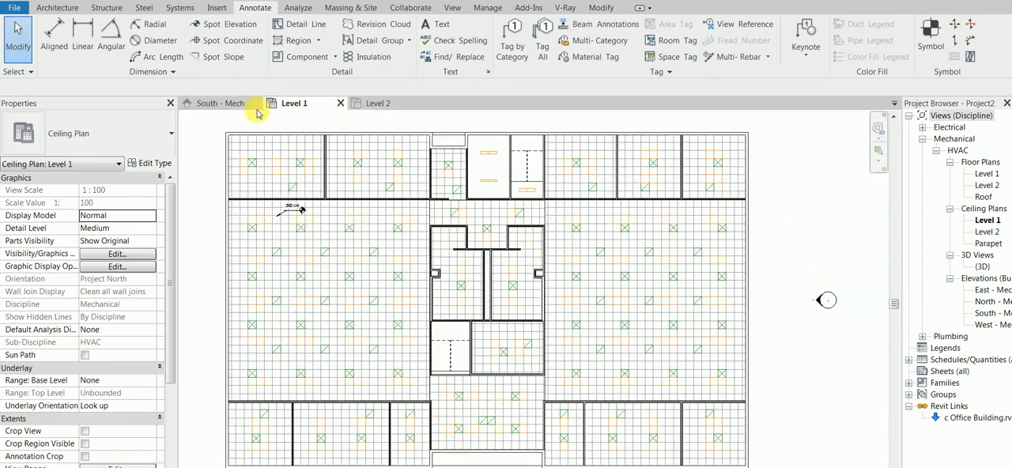
left_click(224, 103)
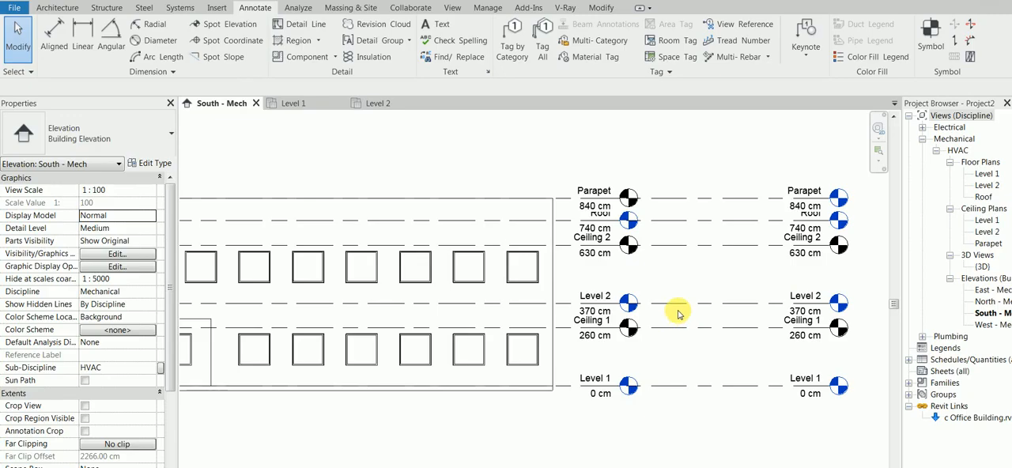
Toggle the selection of pinned elements and test selecting the linked building in the South - Mech elevation.
left_click(15, 72)
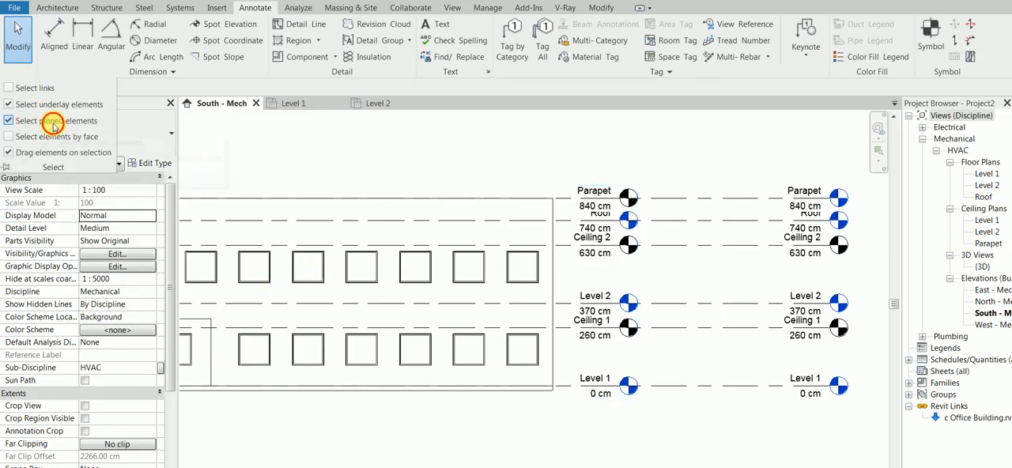
left_click(316, 199)
left_click(358, 145)
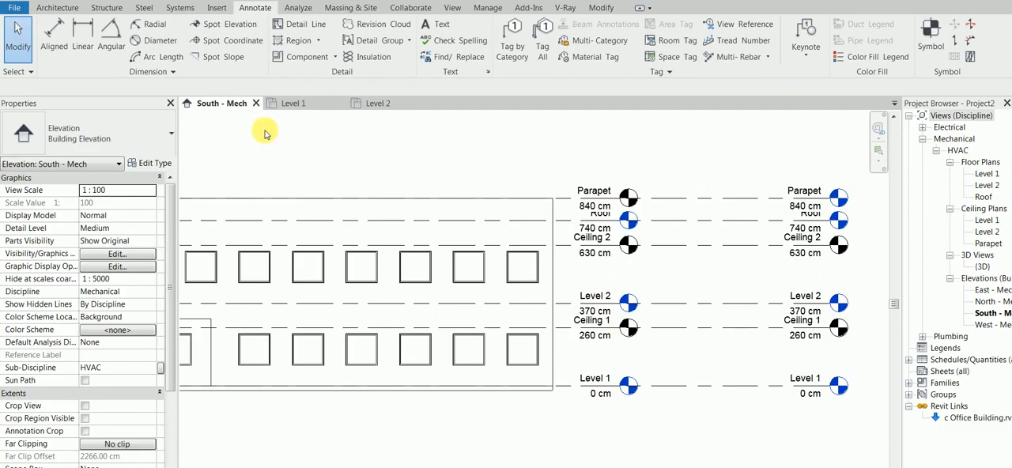
left_click(295, 101)
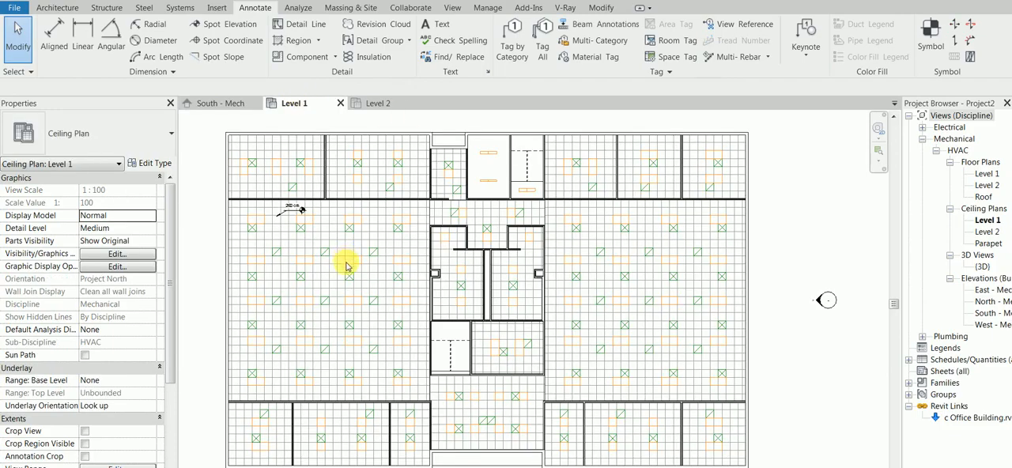